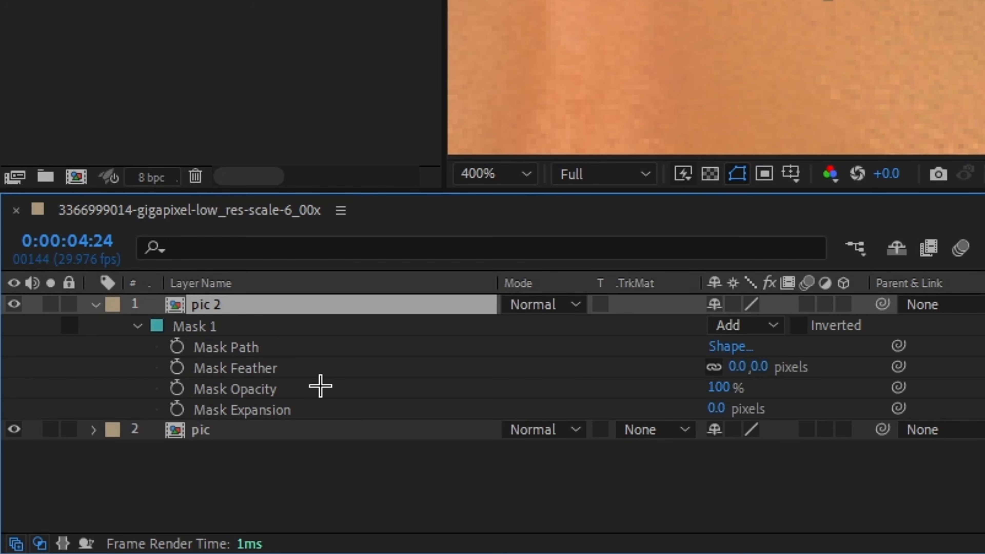
Hide the lower pic layer and set the feather of pic 2's Mask 1 to 25 pixels.
{"action": "left_click", "coordinate": [94, 429]}
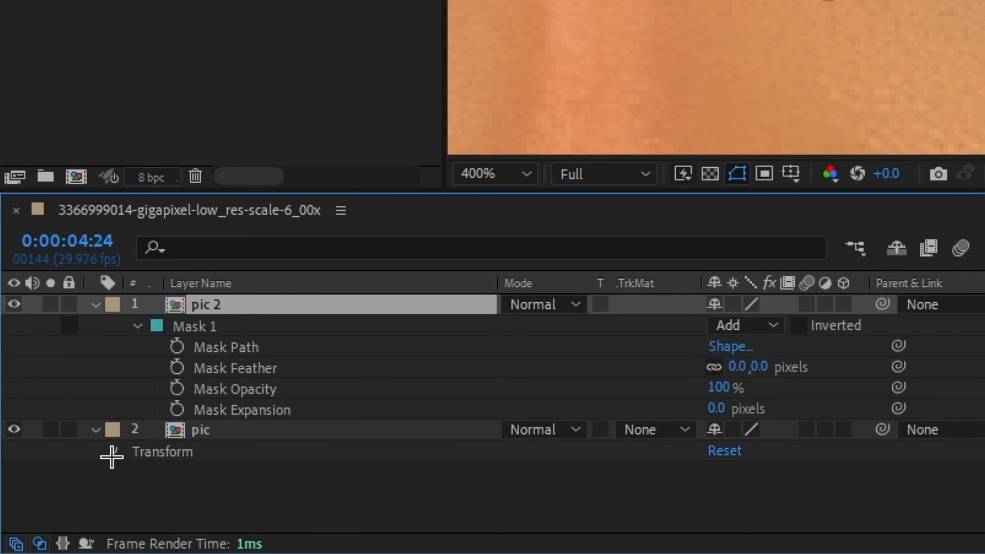
{"action": "left_click", "coordinate": [112, 454]}
{"action": "left_click", "coordinate": [88, 403]}
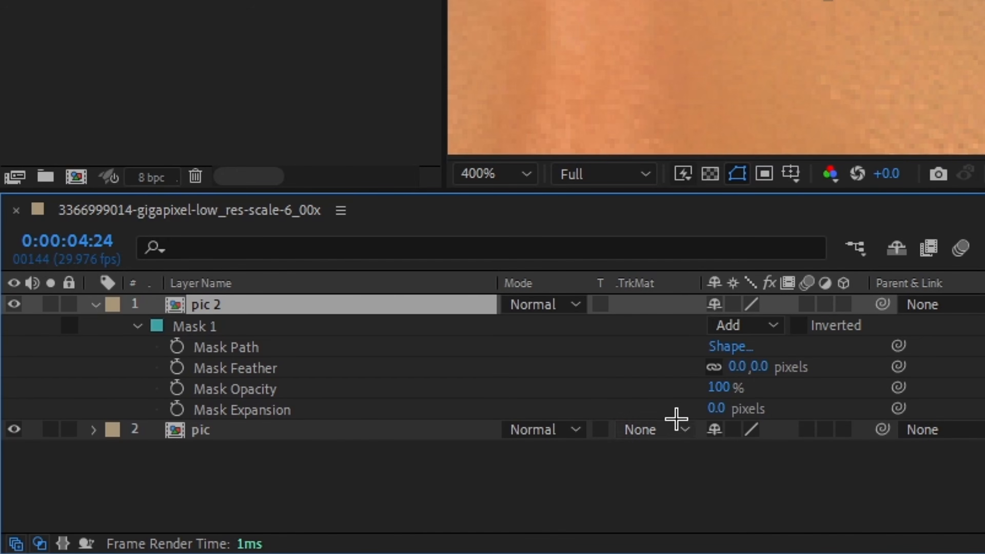
{"action": "left_click", "coordinate": [14, 429]}
{"action": "left_click", "coordinate": [237, 429]}
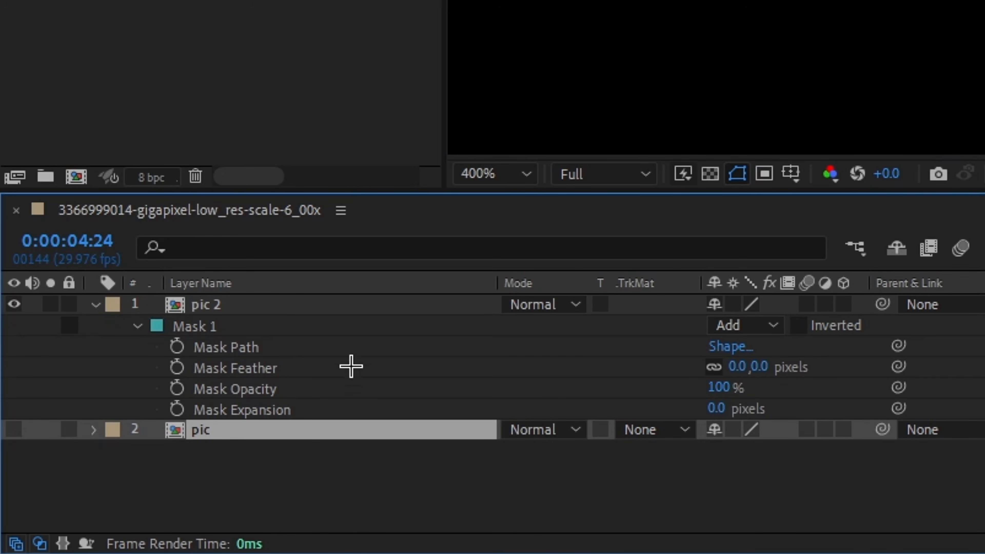
{"action": "left_click_drag", "start_coordinate": [762, 367], "coordinate": [790, 362]}
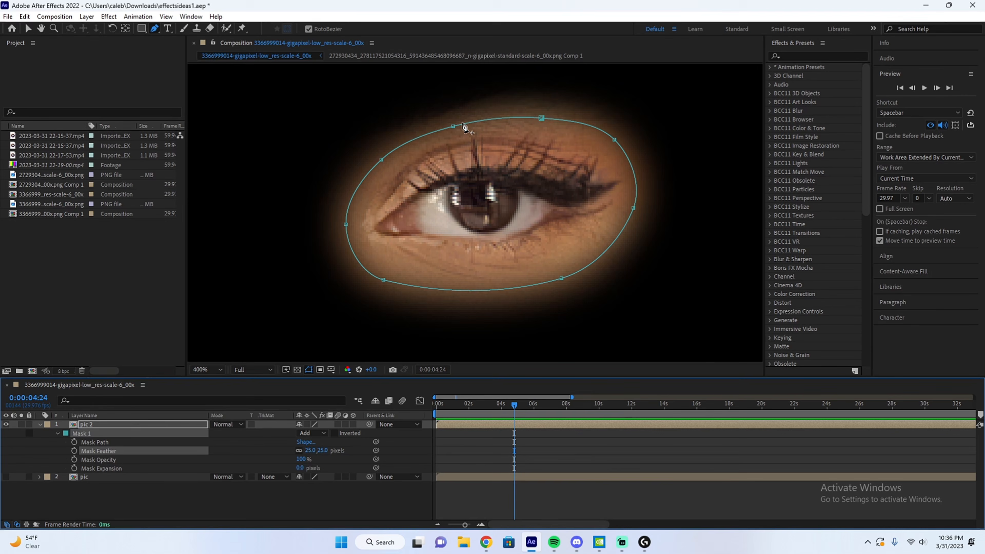
Tighten the upper edge of the eye mask on pic 2 by moving its upper points down closer to the lashes.
{"action": "left_click_drag", "start_coordinate": [453, 126], "coordinate": [453, 135]}
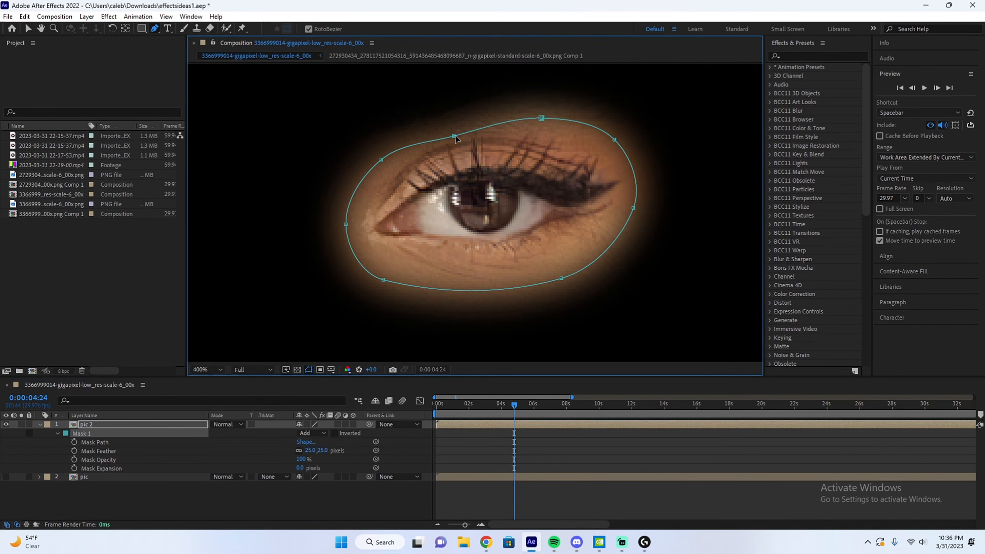
{"action": "left_click_drag", "start_coordinate": [541, 118], "coordinate": [543, 136]}
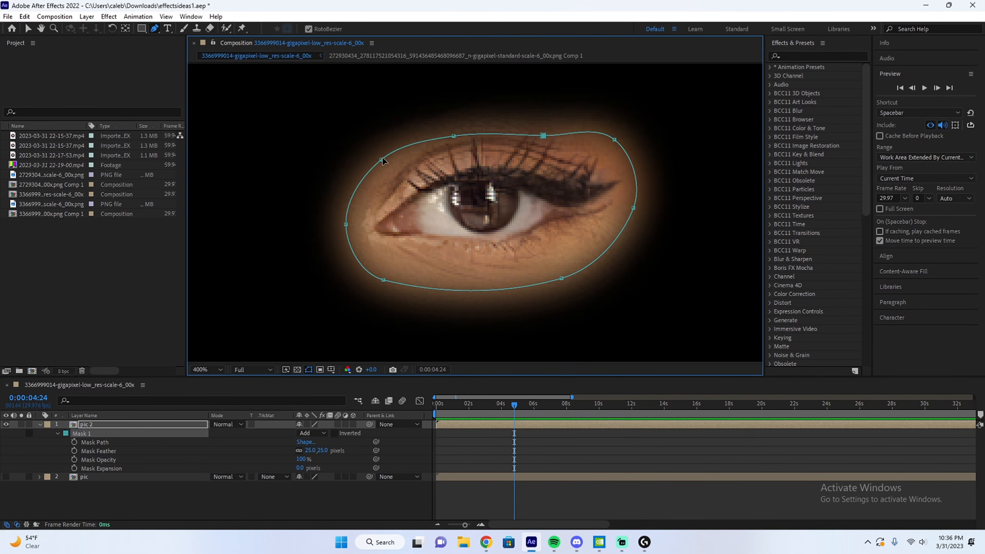
{"action": "left_click_drag", "start_coordinate": [382, 160], "coordinate": [391, 166]}
{"action": "left_click_drag", "start_coordinate": [454, 136], "coordinate": [454, 146]}
{"action": "left_click", "coordinate": [558, 437]}
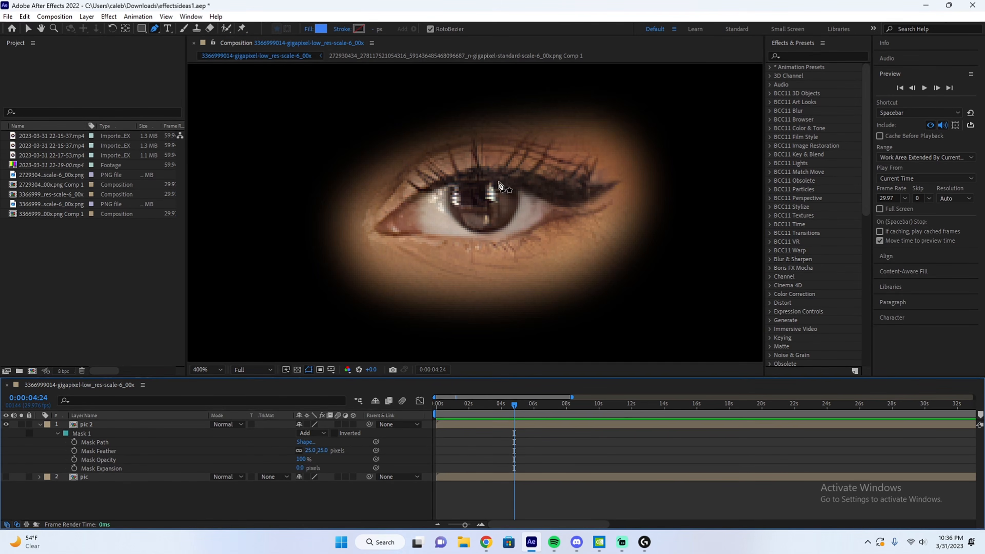
Show the pic layer again and move the masked eye on pic 2 up to the middle of the forehead.
{"action": "left_click", "coordinate": [6, 477]}
{"action": "left_click", "coordinate": [84, 476]}
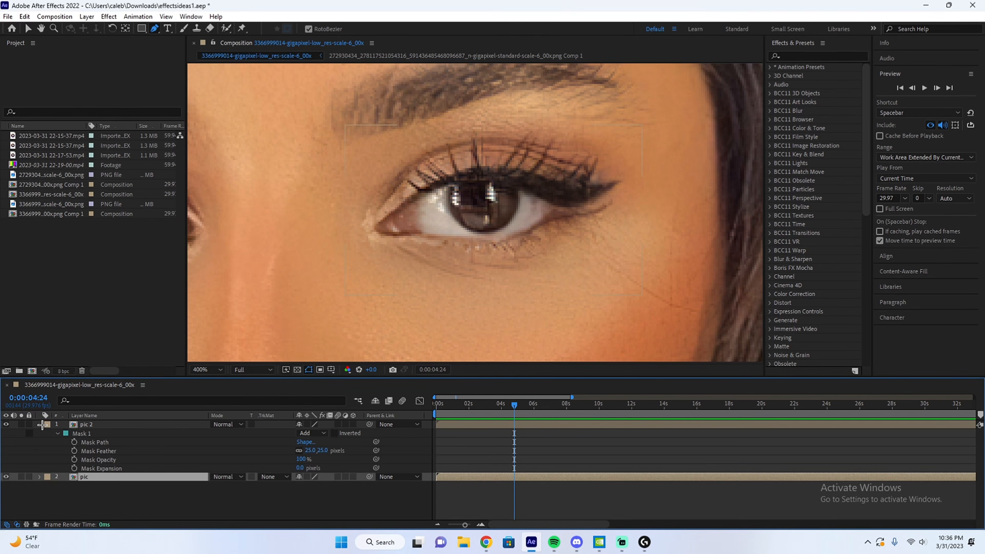
{"action": "left_click", "coordinate": [40, 425]}
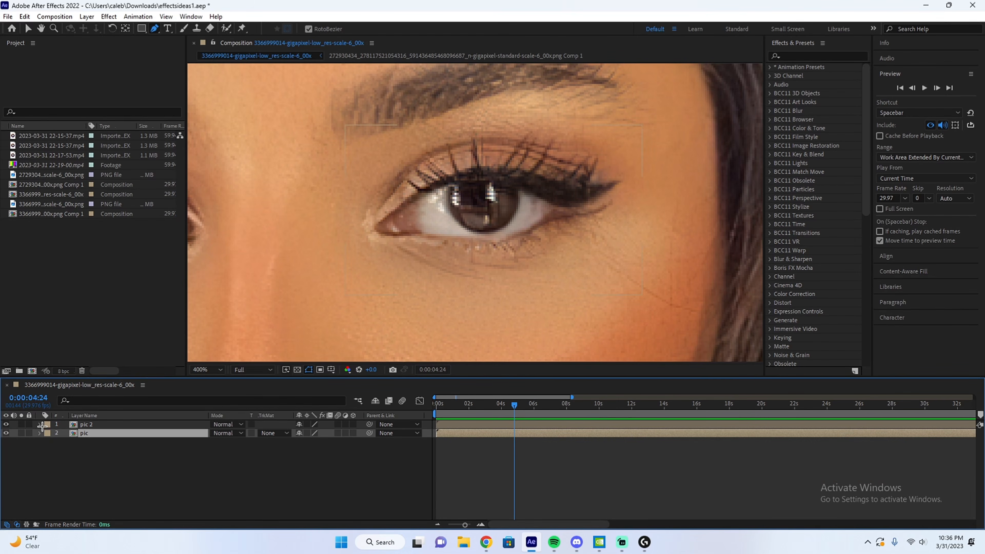
{"action": "left_click", "coordinate": [214, 370]}
{"action": "left_click", "coordinate": [219, 187]}
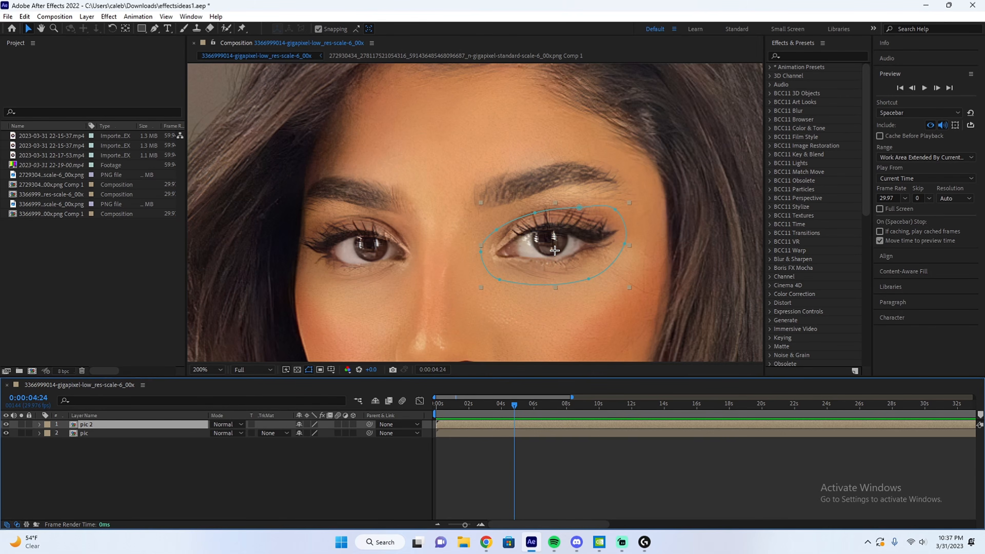
{"action": "left_click_drag", "start_coordinate": [554, 251], "coordinate": [511, 180]}
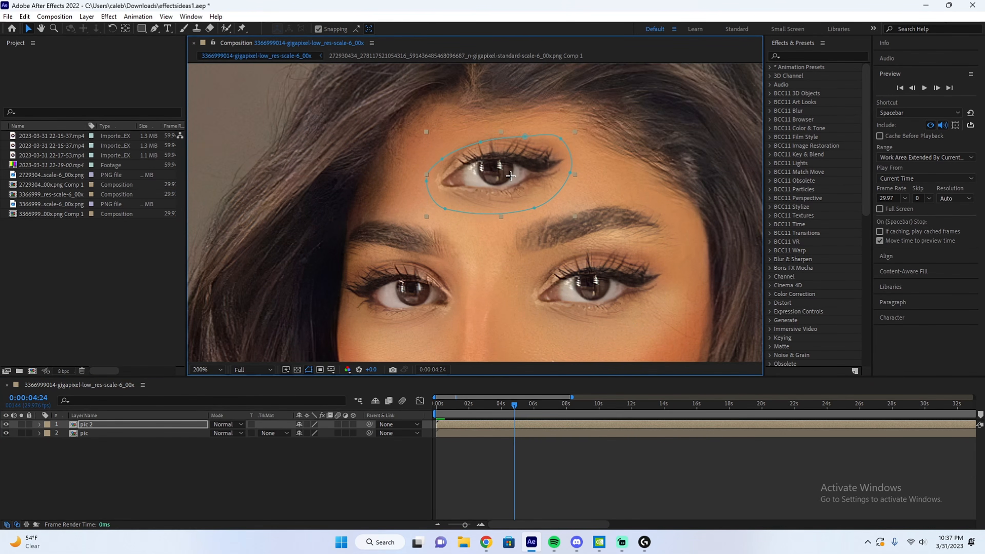
Rotate the pic 2 eye layer to 8° and fit the whole composition in view.
{"action": "key", "text": "r"}
{"action": "left_click_drag", "start_coordinate": [309, 435], "coordinate": [340, 434]}
{"action": "left_click", "coordinate": [208, 370]}
{"action": "left_click", "coordinate": [218, 189]}
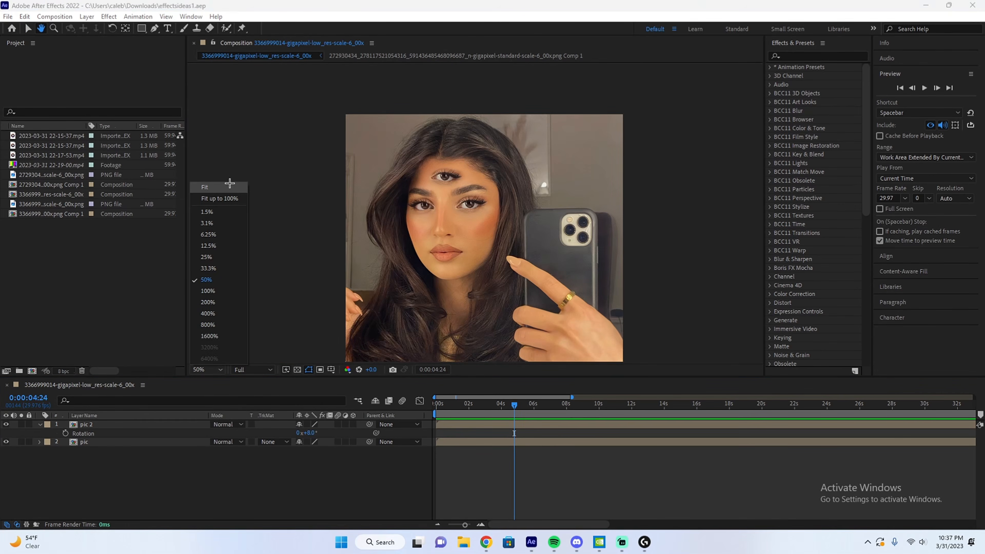
{"action": "scroll", "coordinate": [497, 247], "scroll_direction": "up", "scroll_amount": 2}
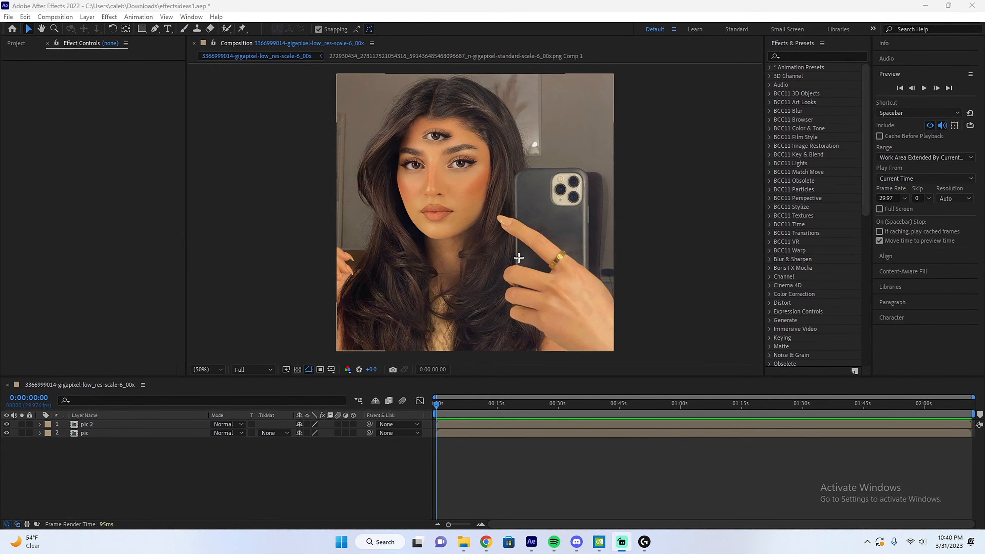
Apply the Liquify effect to the pic 2 layer holding the forehead eye.
{"action": "scroll", "coordinate": [488, 150], "scroll_direction": "up", "scroll_amount": 4}
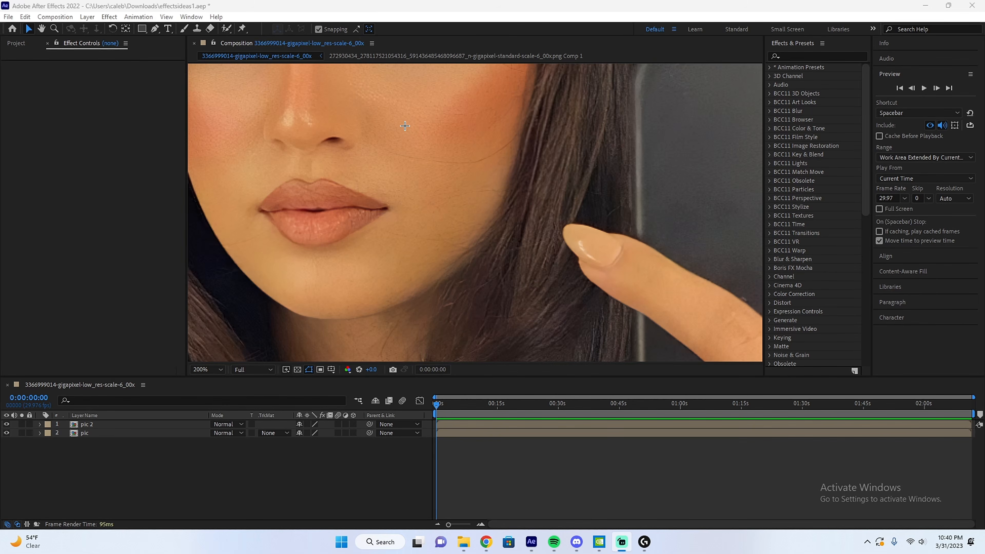
{"action": "left_click", "coordinate": [405, 126]}
{"action": "key", "text": "space"}
{"action": "left_click_drag", "start_coordinate": [404, 126], "coordinate": [491, 300]}
{"action": "left_click_drag", "start_coordinate": [465, 148], "coordinate": [514, 236]}
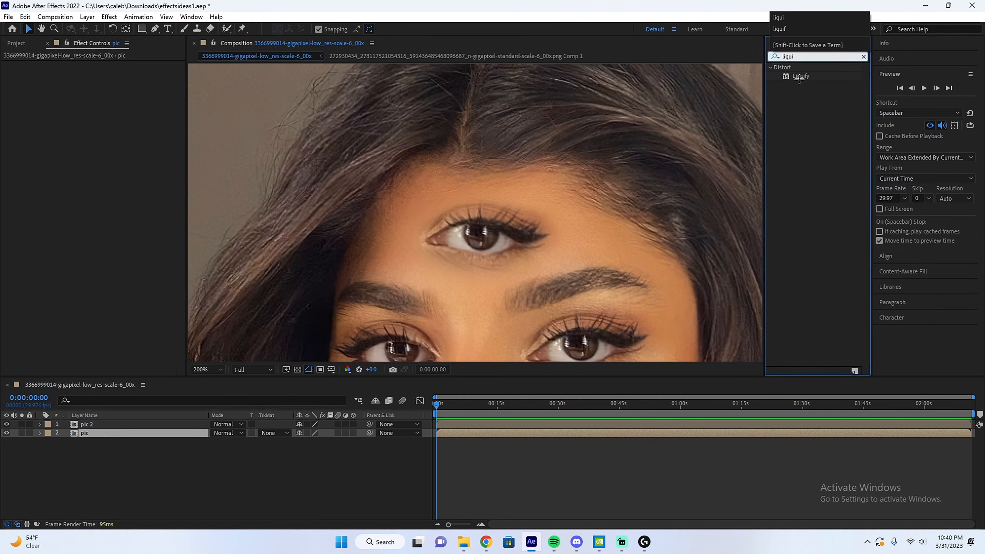
{"action": "left_click_drag", "start_coordinate": [798, 78], "coordinate": [591, 431]}
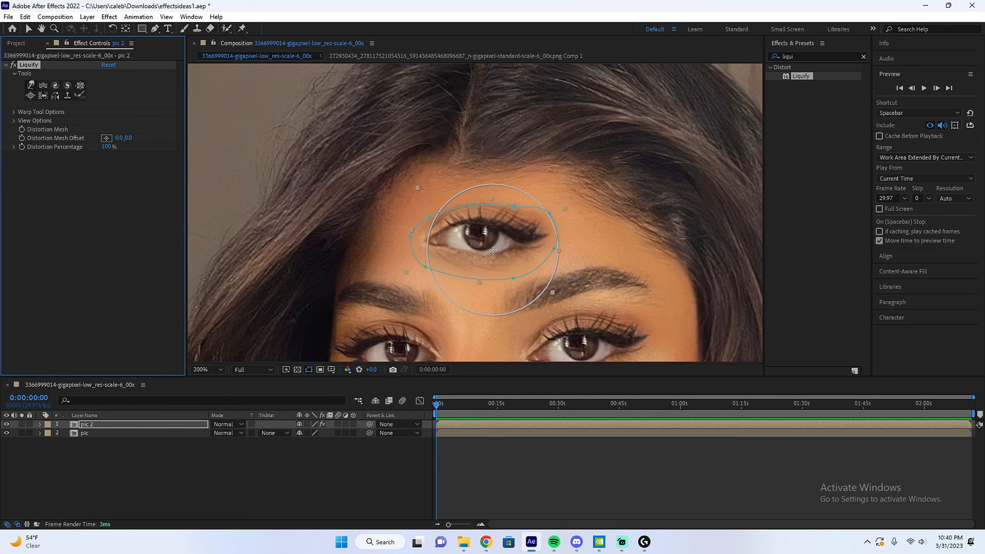
Set Liquify's Warp tool to brush size 20 and pressure 100, and push the forehead eye's upper lid down until it is closed.
{"action": "scroll", "coordinate": [495, 238], "scroll_direction": "up", "scroll_amount": 1}
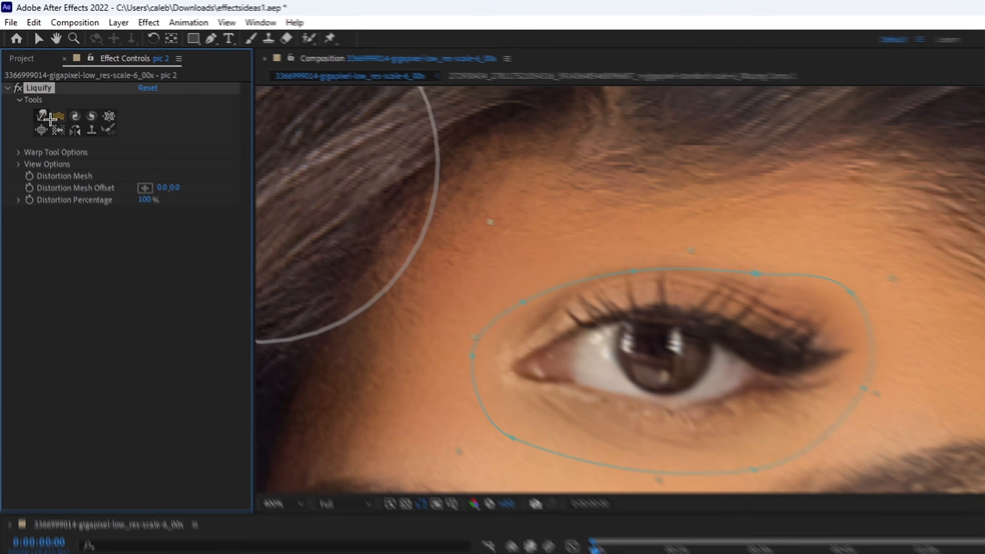
{"action": "left_click", "coordinate": [42, 116]}
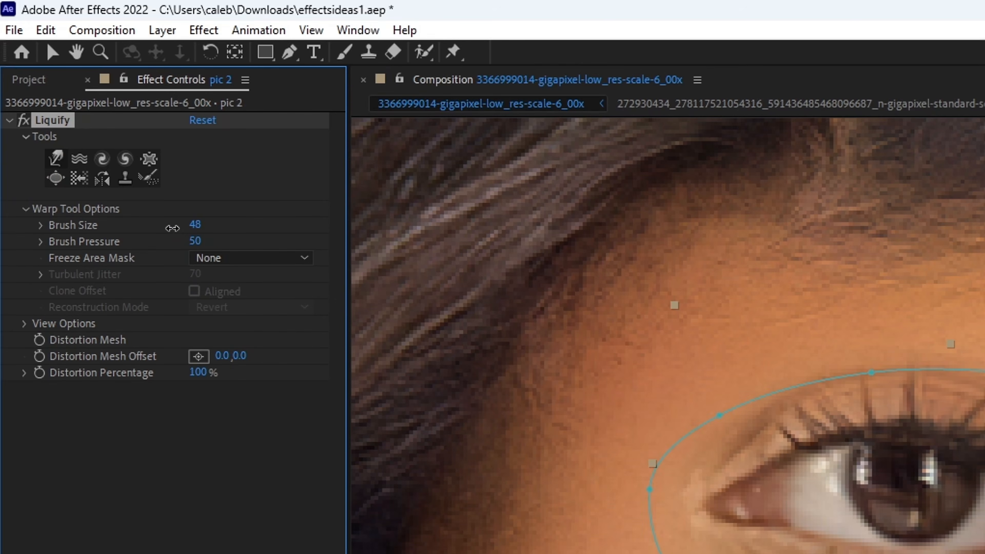
{"action": "mouse_move", "coordinate": [172, 228]}
{"action": "left_mouse_down"}
{"action": "mouse_move", "coordinate": [163, 228]}
{"action": "mouse_move", "coordinate": [183, 226]}
{"action": "left_mouse_up"}
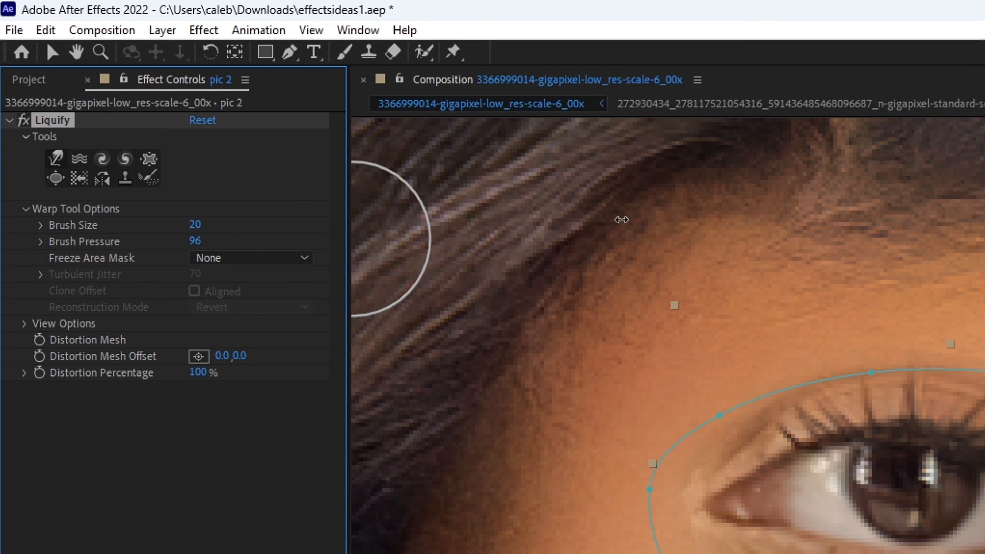
{"action": "left_click_drag", "start_coordinate": [622, 220], "coordinate": [637, 220]}
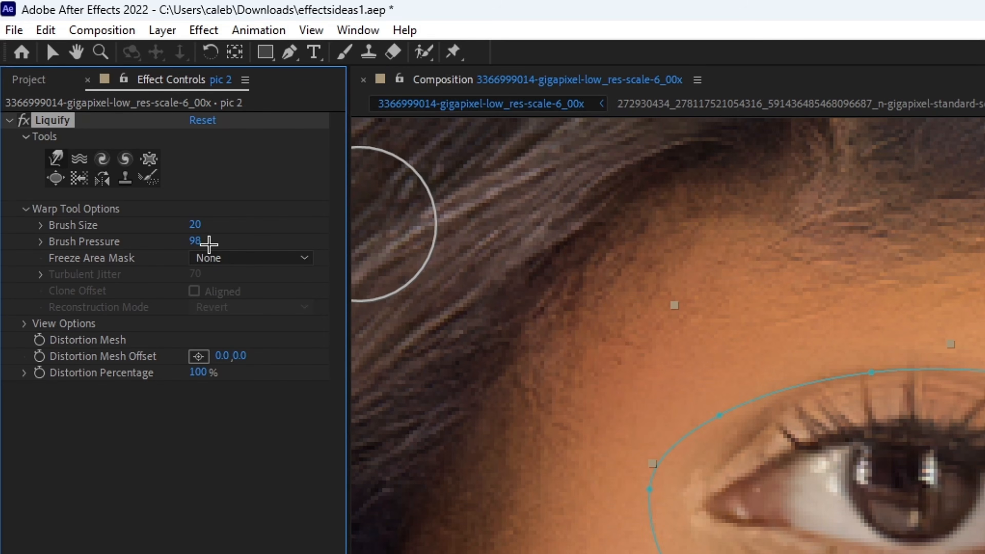
{"action": "left_click_drag", "start_coordinate": [196, 241], "coordinate": [206, 241]}
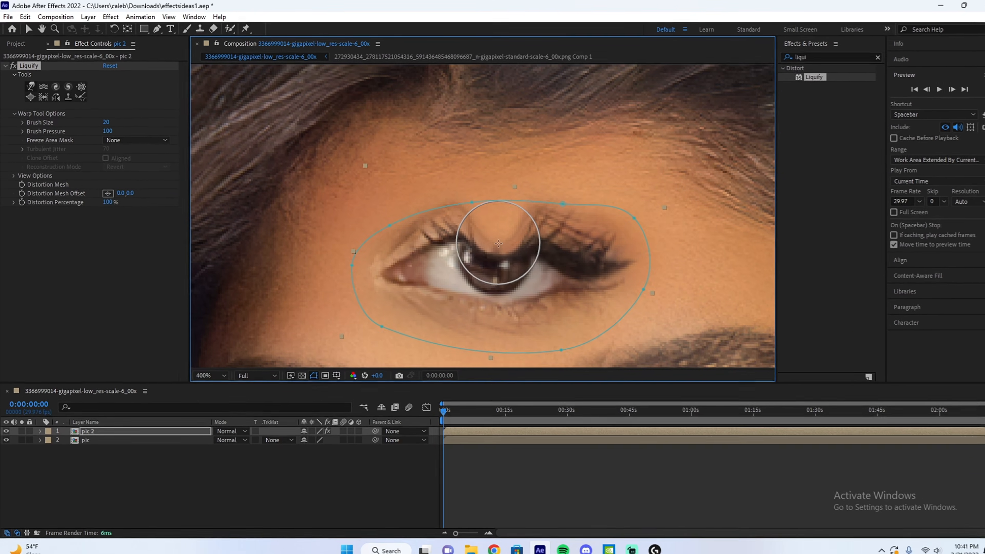
{"action": "mouse_move", "coordinate": [499, 243]}
{"action": "left_mouse_down"}
{"action": "mouse_move", "coordinate": [447, 173]}
{"action": "mouse_move", "coordinate": [431, 178]}
{"action": "mouse_move", "coordinate": [421, 213]}
{"action": "mouse_move", "coordinate": [476, 251]}
{"action": "mouse_move", "coordinate": [488, 177]}
{"action": "mouse_move", "coordinate": [558, 249]}
{"action": "mouse_move", "coordinate": [529, 319]}
{"action": "mouse_move", "coordinate": [403, 295]}
{"action": "mouse_move", "coordinate": [548, 314]}
{"action": "mouse_move", "coordinate": [510, 283]}
{"action": "mouse_move", "coordinate": [468, 330]}
{"action": "mouse_move", "coordinate": [488, 357]}
{"action": "left_mouse_up"}
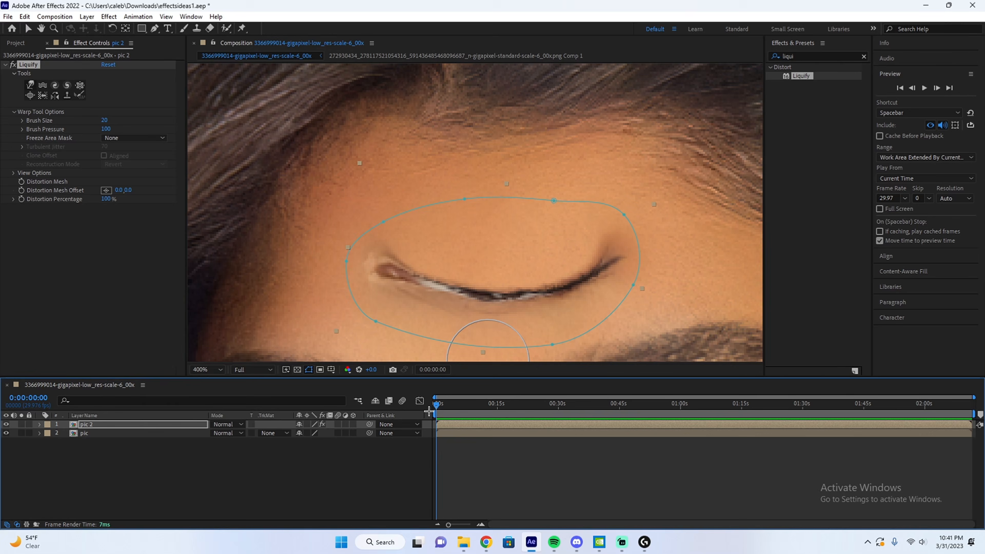
Keyframe Liquify's Distortion Percentage at 100% on frame 0:00:00:26 and reveal the keyframe under pic 2.
{"action": "left_click", "coordinate": [479, 524]}
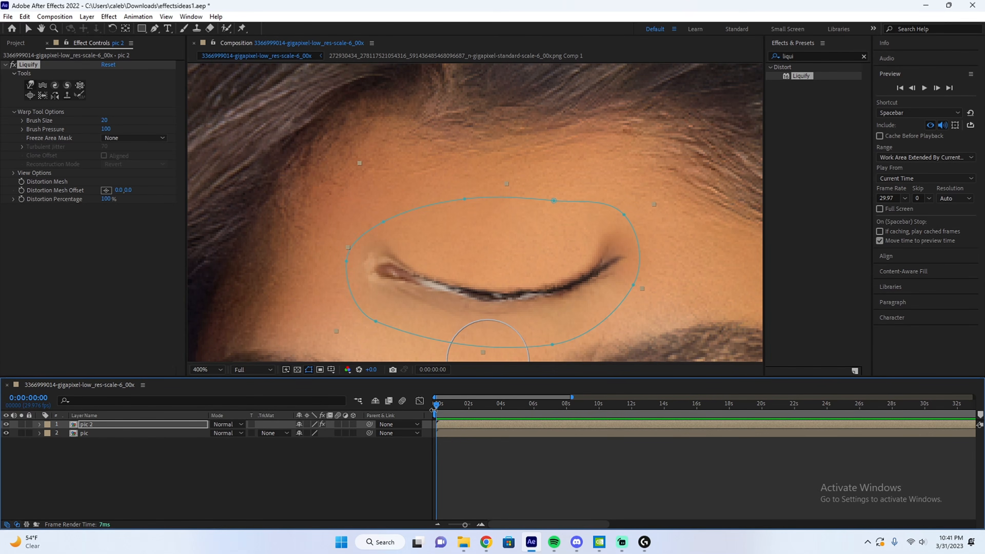
{"action": "left_click_drag", "start_coordinate": [434, 410], "coordinate": [450, 406]}
{"action": "left_click", "coordinate": [483, 525]}
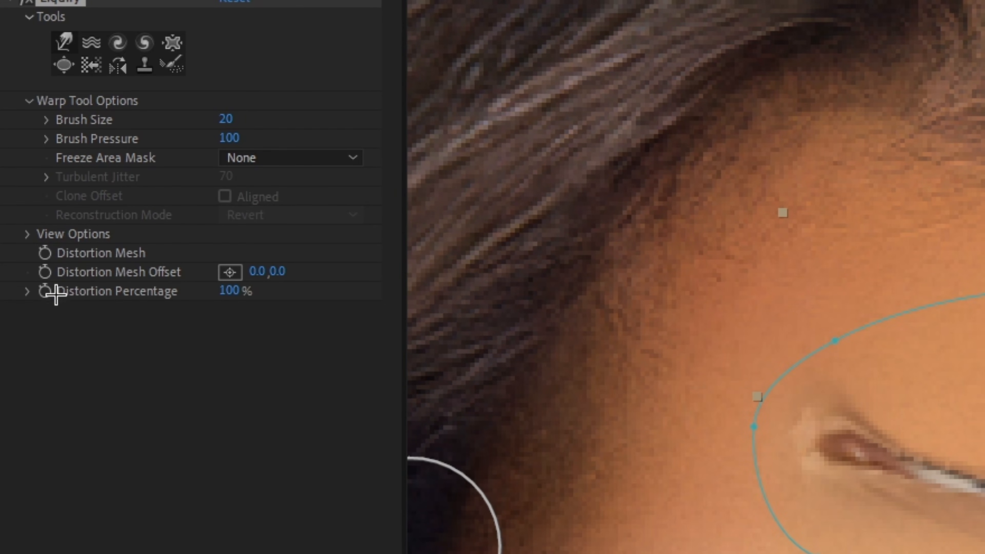
{"action": "left_click", "coordinate": [44, 292]}
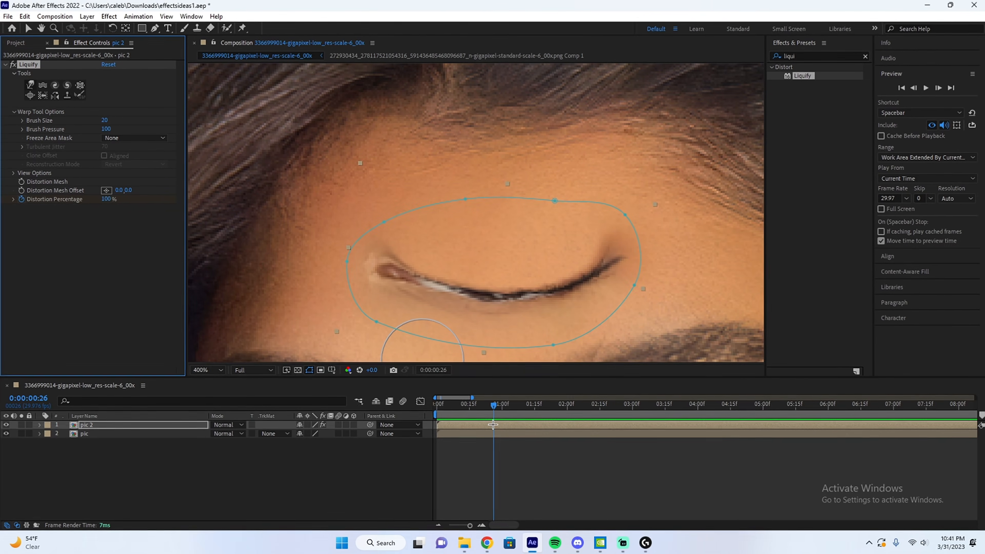
{"action": "key", "text": "u"}
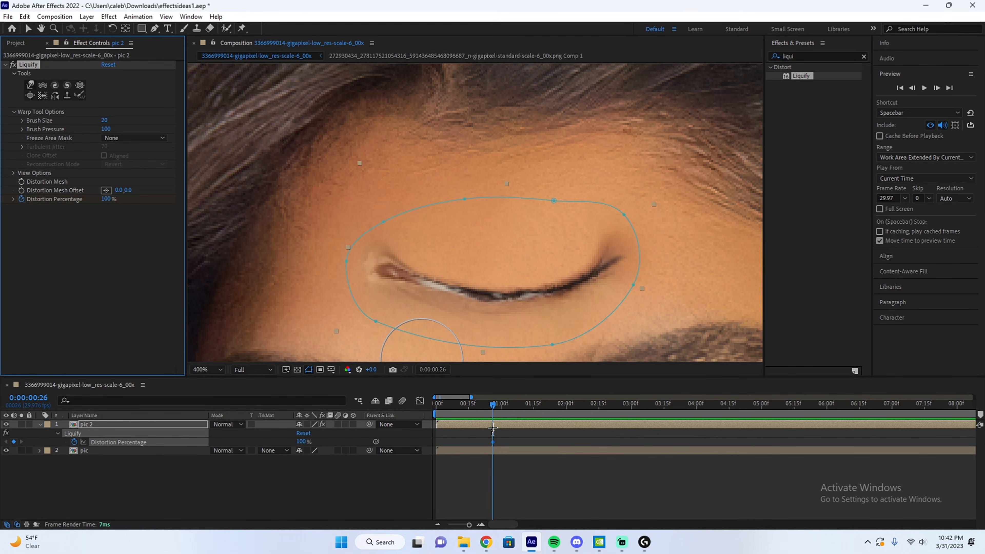
{"action": "left_click", "coordinate": [480, 526]}
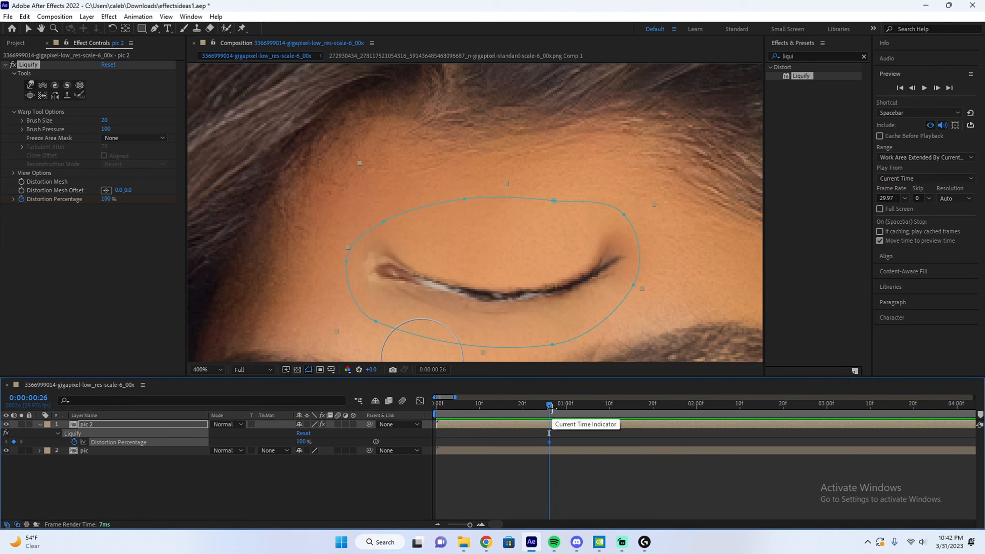
Add a 0% Distortion Percentage keyframe at 0:00:00:18, ahead of the closed-eye keyframe.
{"action": "mouse_move", "coordinate": [551, 409]}
{"action": "left_mouse_down"}
{"action": "mouse_move", "coordinate": [543, 410]}
{"action": "mouse_move", "coordinate": [549, 423]}
{"action": "left_mouse_up"}
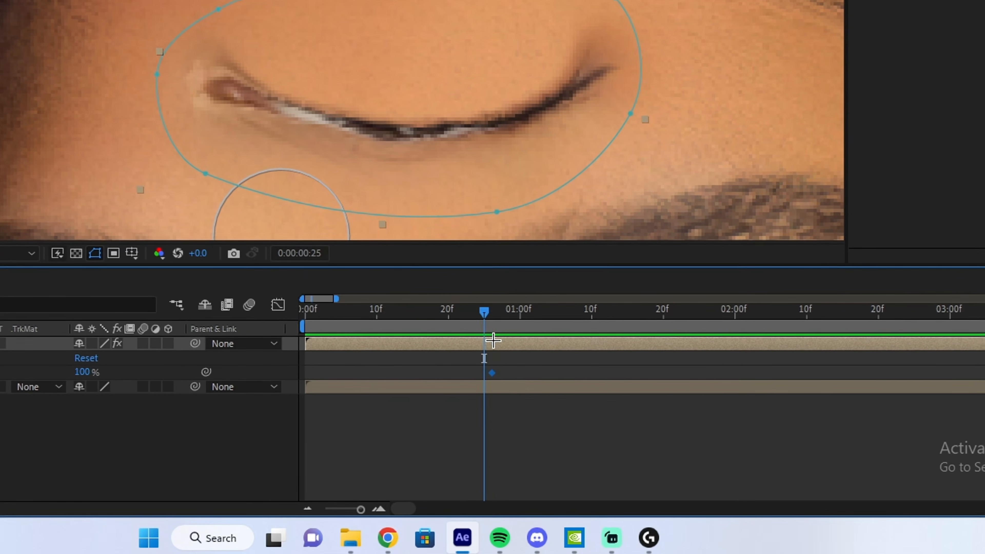
{"action": "key", "text": "Page_Up"}
{"action": "key", "text": "Page_Up"}
{"action": "key", "text": "Page_Up"}
{"action": "key", "text": "Page_Up"}
{"action": "key", "text": "Page_Up"}
{"action": "key", "text": "Page_Up"}
{"action": "key", "text": "Page_Up"}
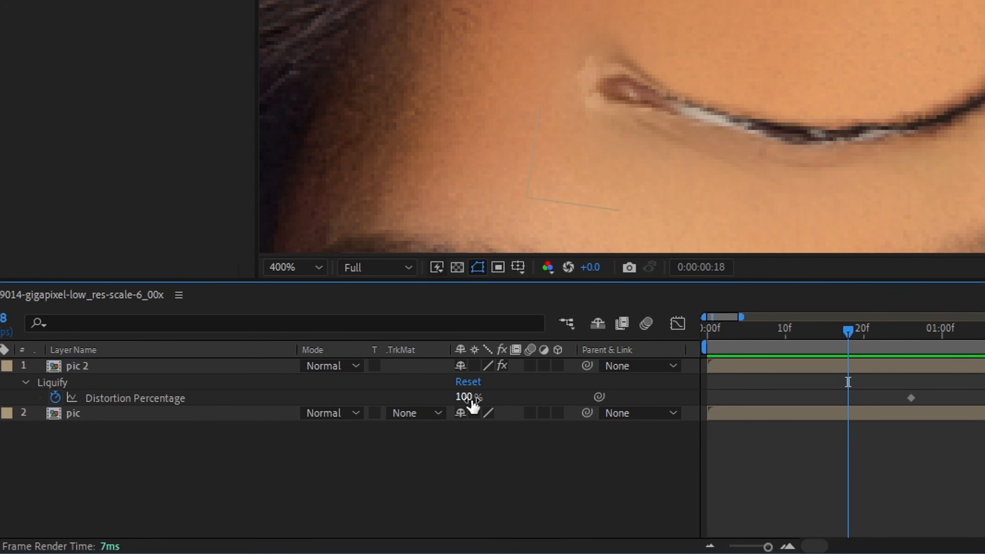
{"action": "left_click", "coordinate": [465, 397]}
{"action": "key", "text": "Return"}
Add a 0% Distortion Percentage keyframe at 0:00:01:04 and preview the blink from before the first keyframe.
{"action": "left_click_drag", "start_coordinate": [848, 331], "coordinate": [961, 336]}
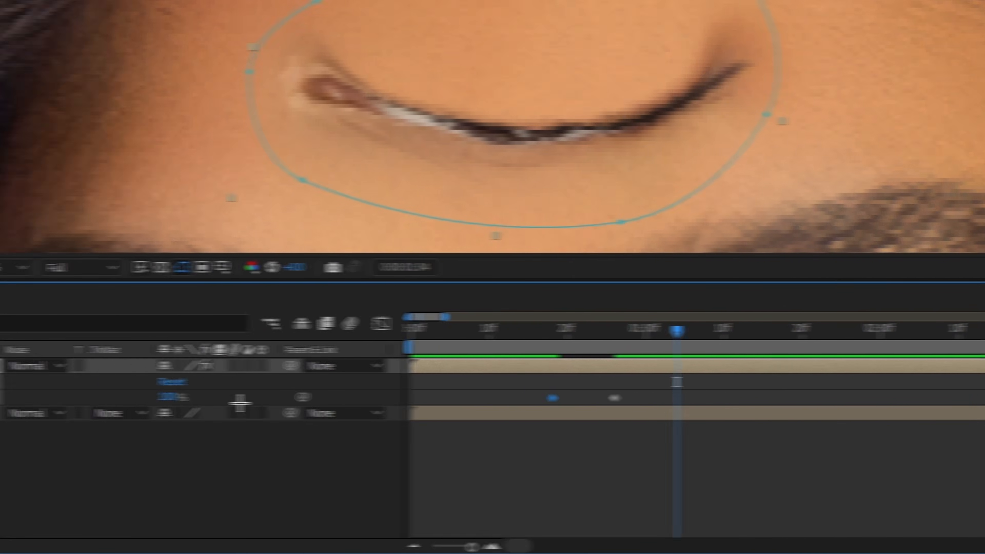
{"action": "left_click", "coordinate": [453, 397]}
{"action": "type", "text": "0"}
{"action": "key", "text": "Return"}
{"action": "left_click_drag", "start_coordinate": [961, 331], "coordinate": [789, 344]}
{"action": "key", "text": "space"}
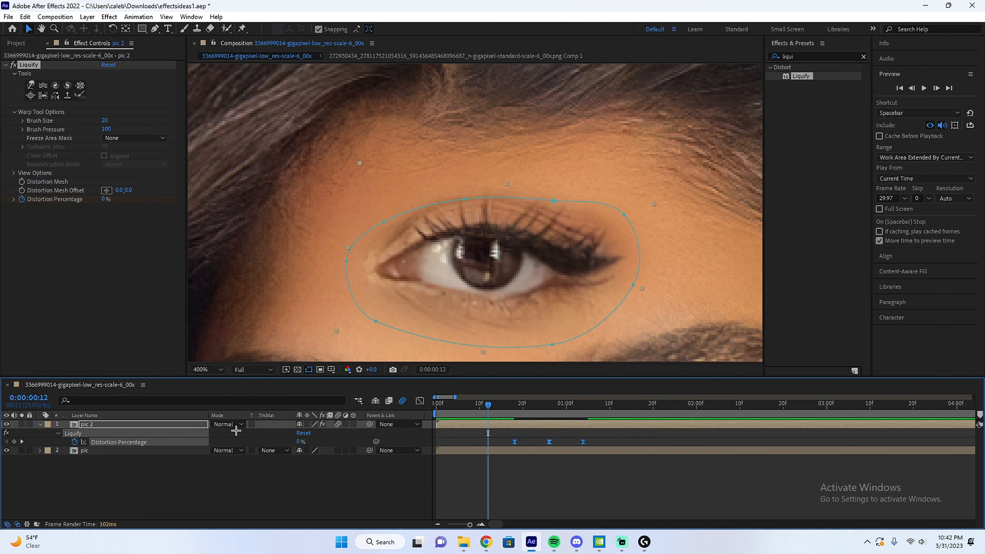
Reshape the Distortion Percentage curve in the Graph Editor into a sharp peak at frame 26, and fit the composition in view.
{"action": "left_click", "coordinate": [421, 401]}
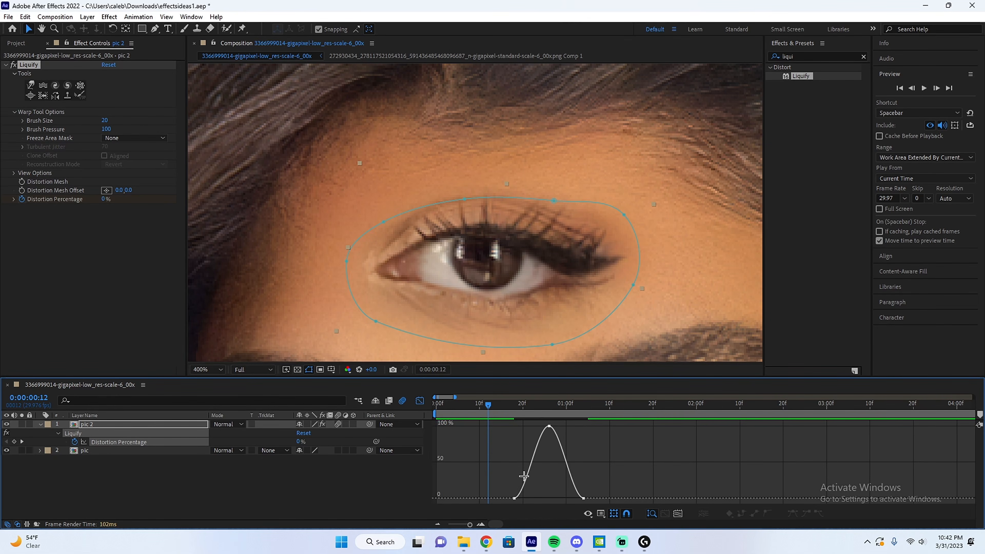
{"action": "left_click", "coordinate": [481, 525]}
{"action": "left_click", "coordinate": [481, 525]}
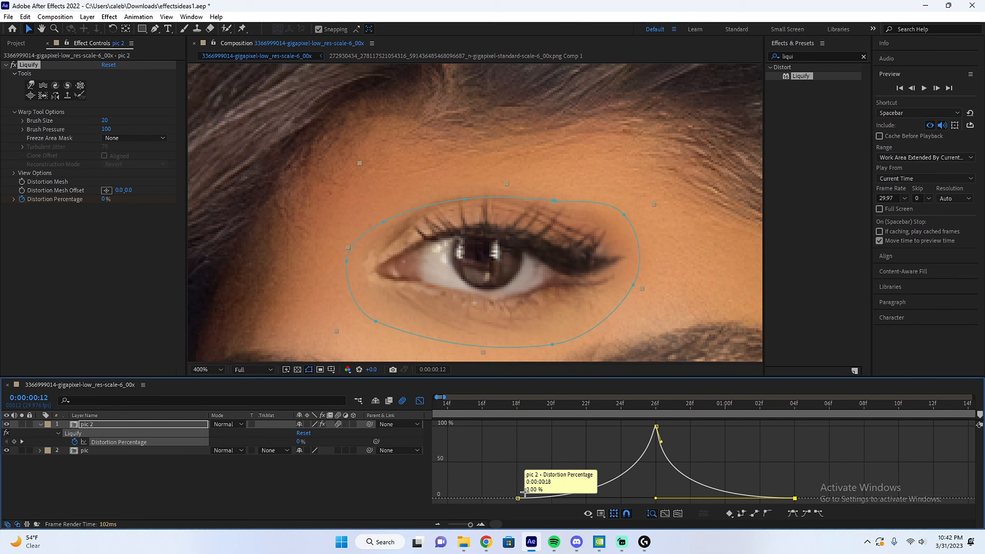
{"action": "left_click", "coordinate": [207, 370]}
{"action": "left_click", "coordinate": [212, 195]}
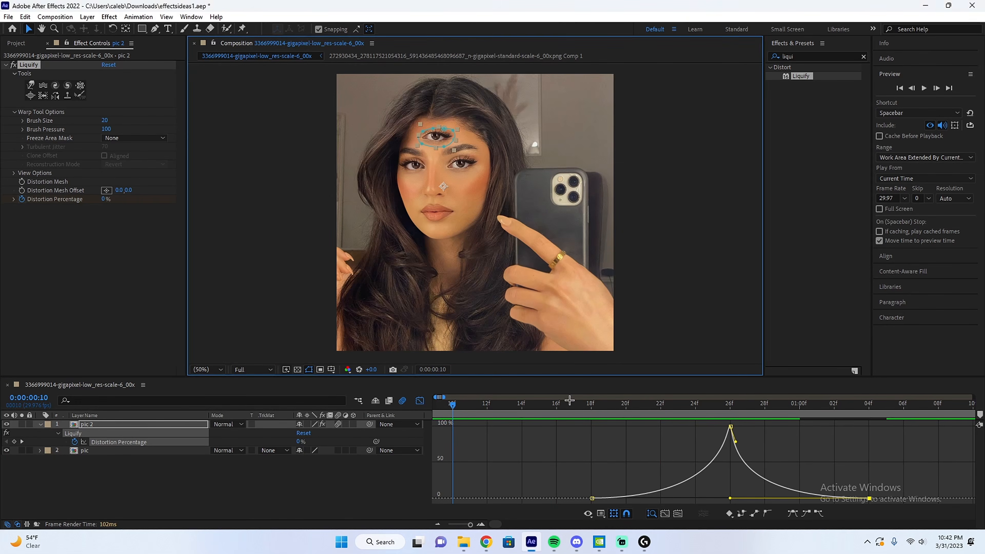
Shorten the blink by moving the first Distortion Percentage keyframe to 21f and the last one to 01:01f.
{"action": "left_click", "coordinate": [539, 404]}
{"action": "scroll", "coordinate": [493, 198], "scroll_direction": "up", "scroll_amount": 1}
{"action": "left_click_drag", "start_coordinate": [489, 202], "coordinate": [502, 312]}
{"action": "key", "text": "v"}
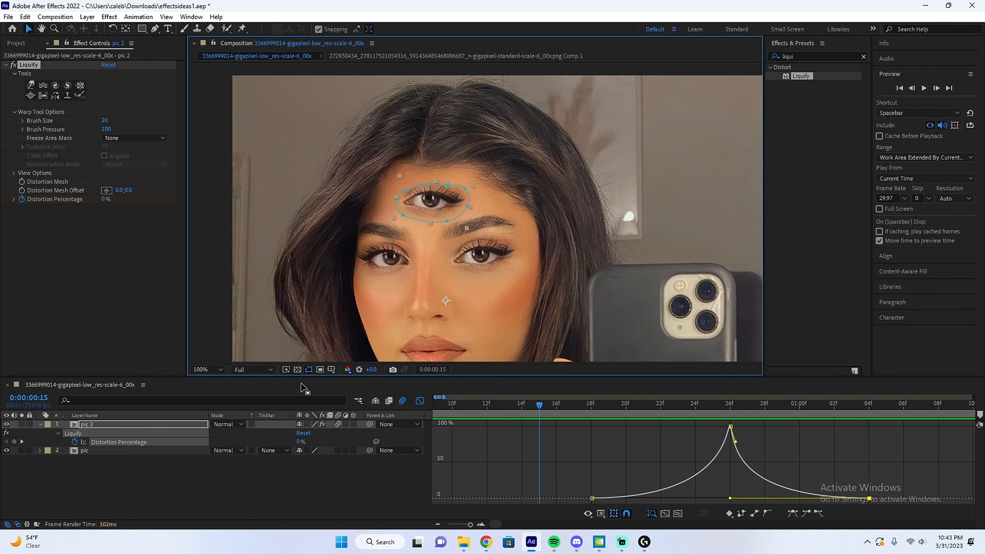
{"action": "left_click", "coordinate": [420, 400]}
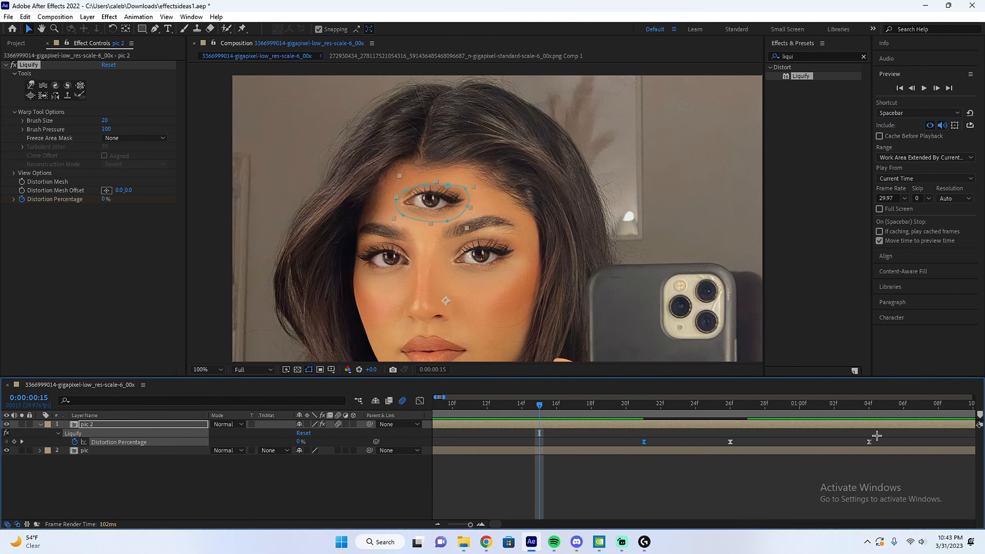
{"action": "left_click_drag", "start_coordinate": [872, 442], "coordinate": [822, 448]}
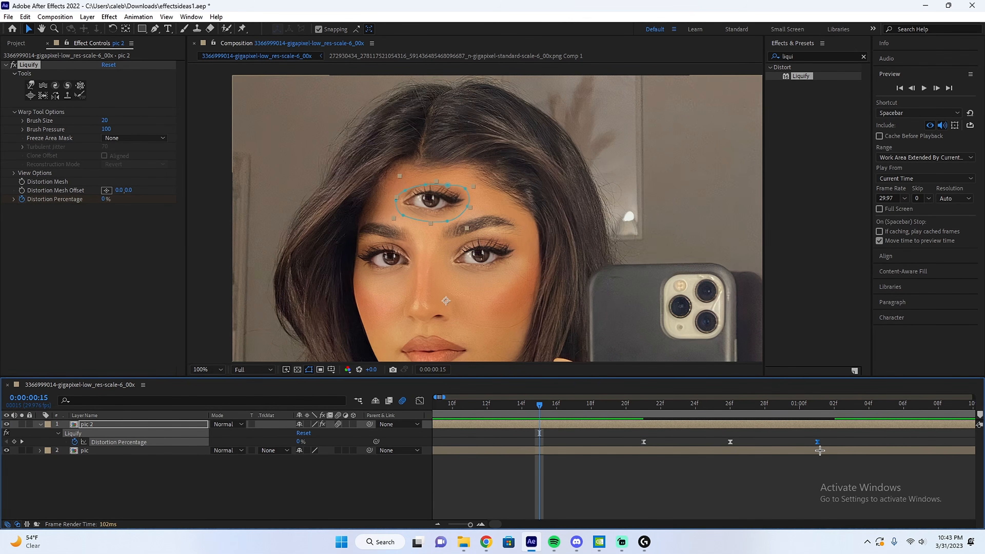
Preview the shortened blink animation from around frame 15.
{"action": "key", "text": "space"}
{"action": "left_click", "coordinate": [533, 405]}
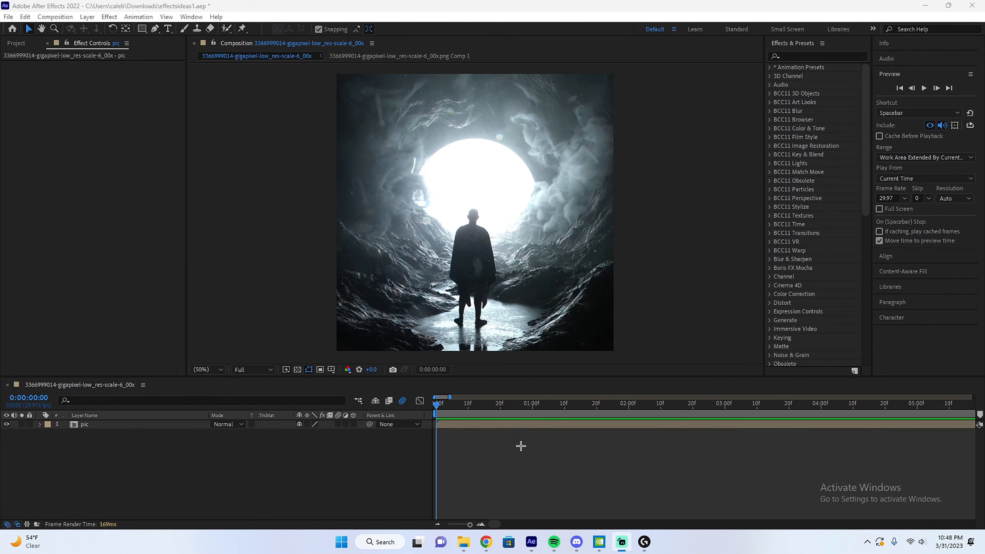
{"action": "left_click", "coordinate": [520, 444]}
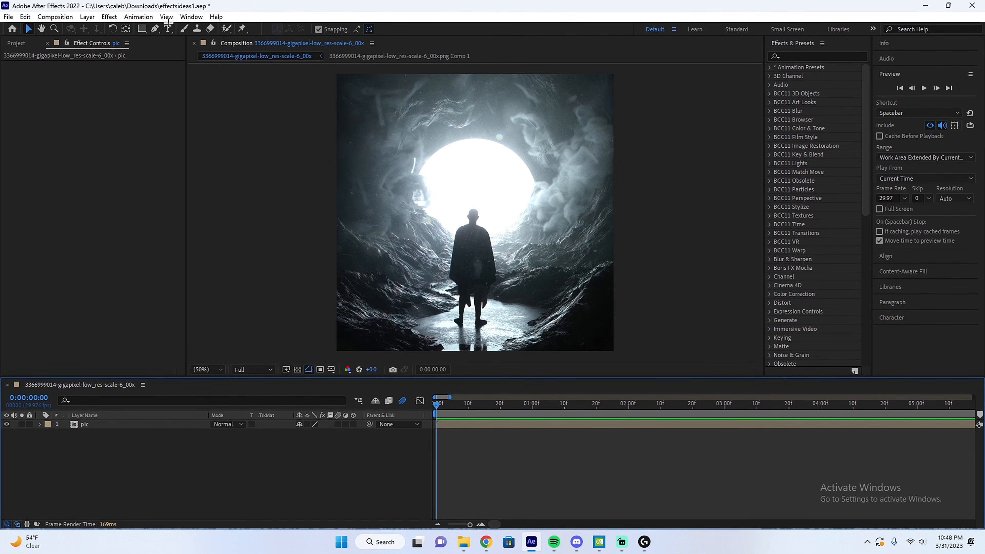
Create a text layer reading TEXT over the picture in Swis721 BlkEx BT Black, 209 px, with no fill and a 12.5 px white outline.
{"action": "left_click", "coordinate": [168, 28]}
{"action": "left_click_drag", "start_coordinate": [371, 107], "coordinate": [607, 215]}
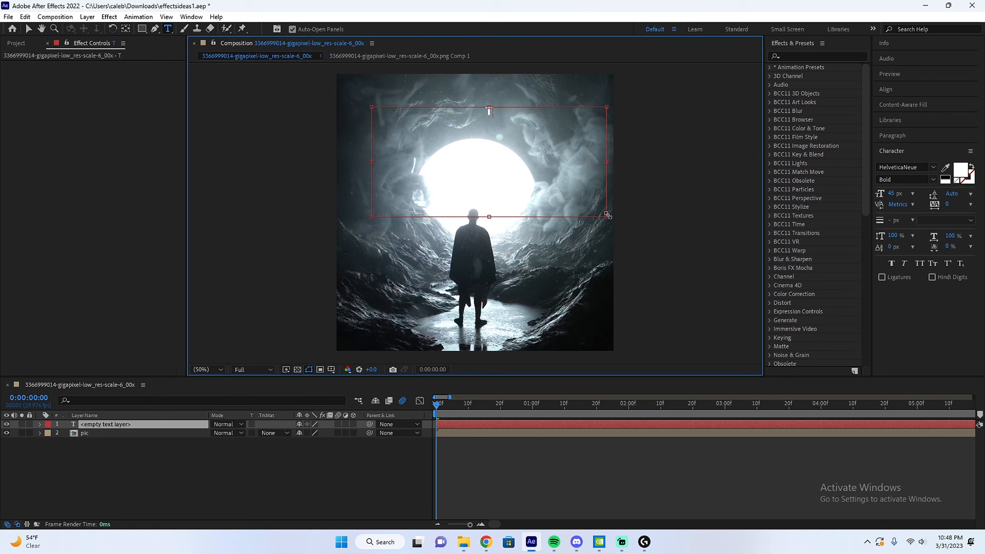
{"action": "left_click", "coordinate": [933, 168]}
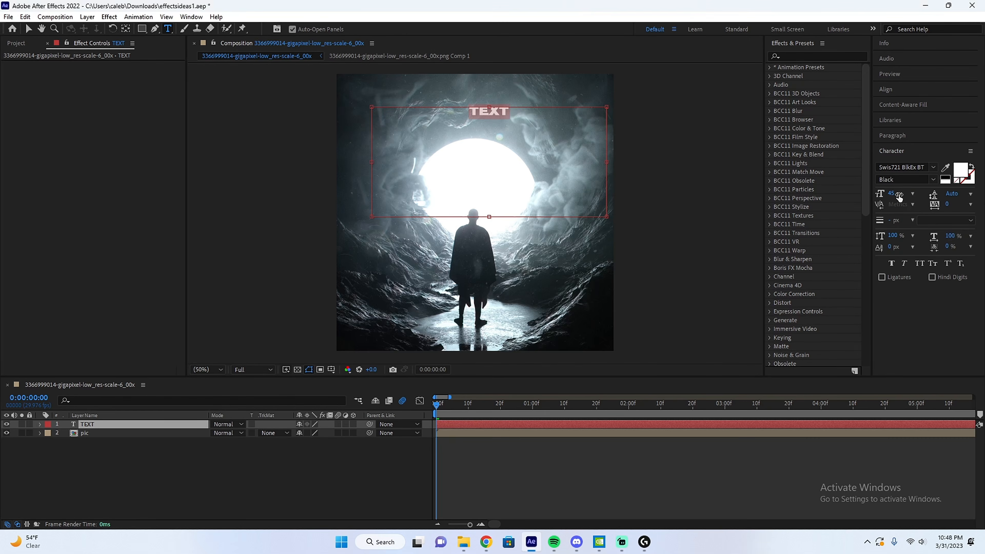
{"action": "left_click_drag", "start_coordinate": [894, 193], "coordinate": [924, 190]}
{"action": "left_click", "coordinate": [960, 169]}
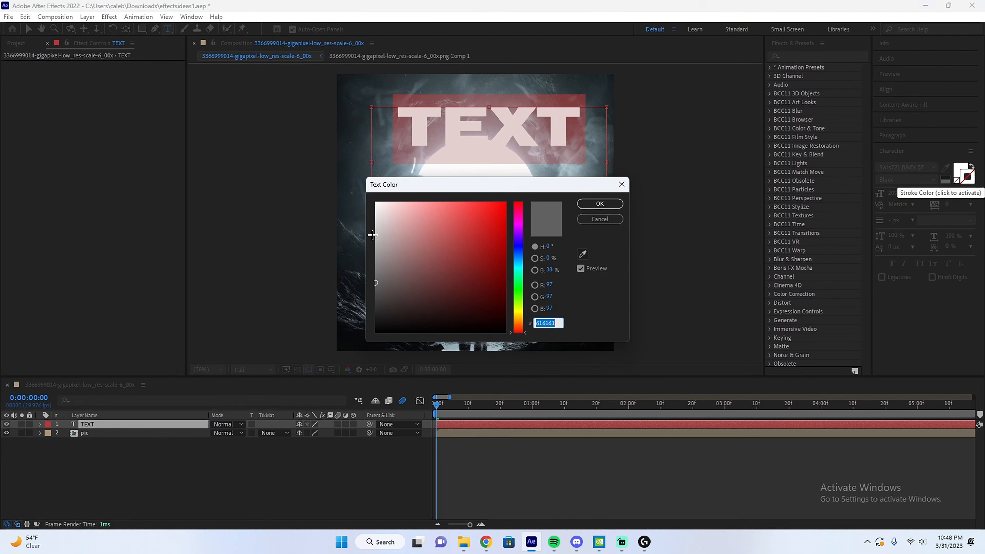
{"action": "key", "text": "Return"}
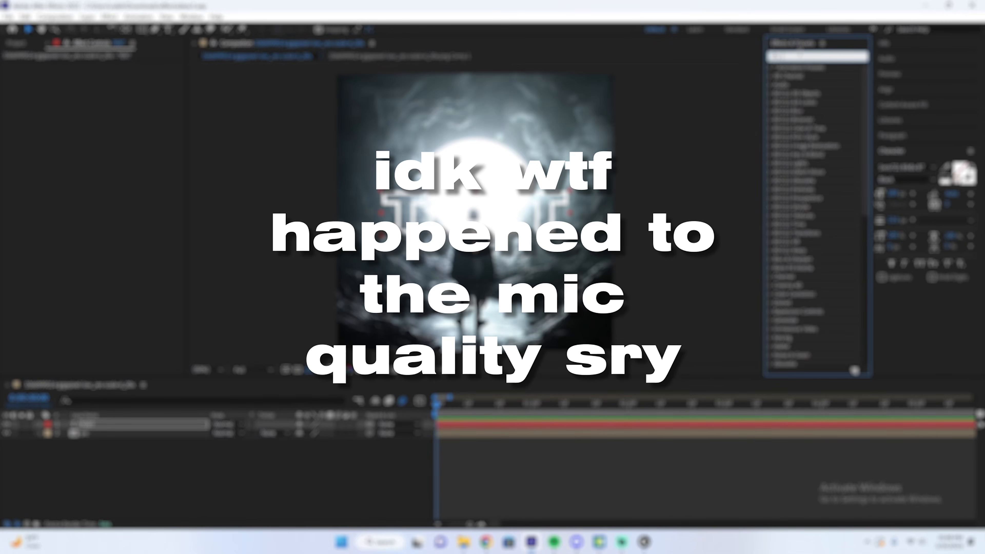
Apply the Drop Shadow and Deep Glow effects to the text layer.
{"action": "type", "text": "drop s"}
{"action": "left_click_drag", "start_coordinate": [814, 93], "coordinate": [137, 155]}
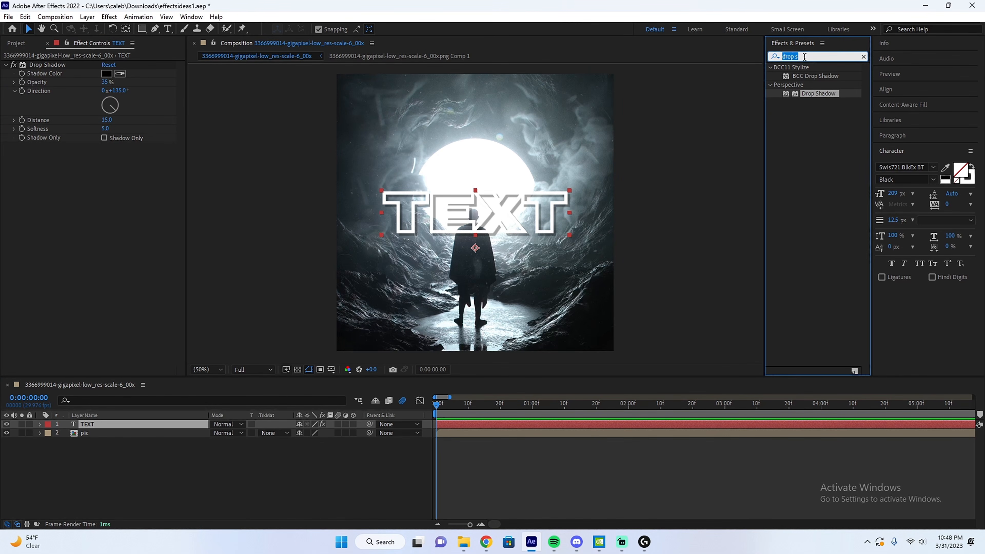
{"action": "type", "text": "deep g"}
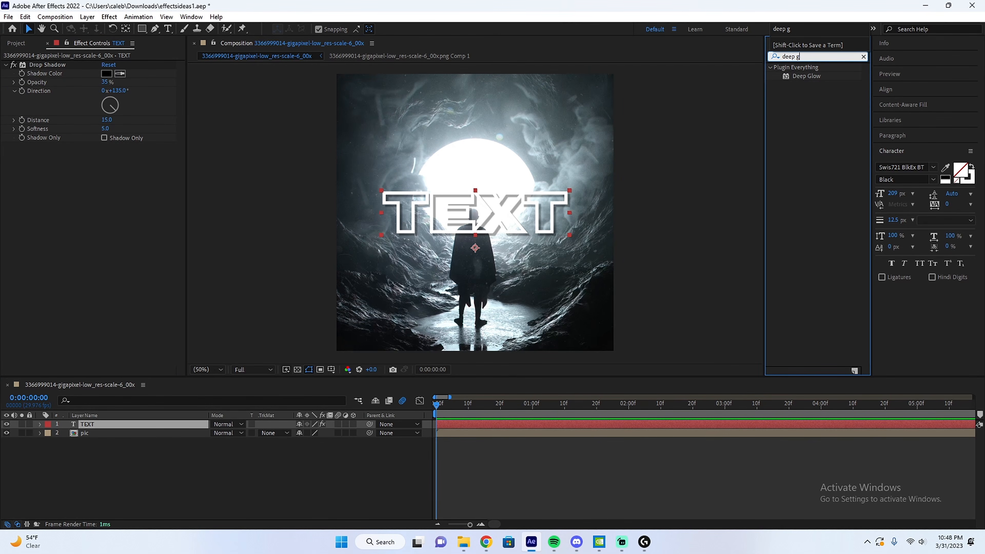
{"action": "double_click", "coordinate": [808, 76]}
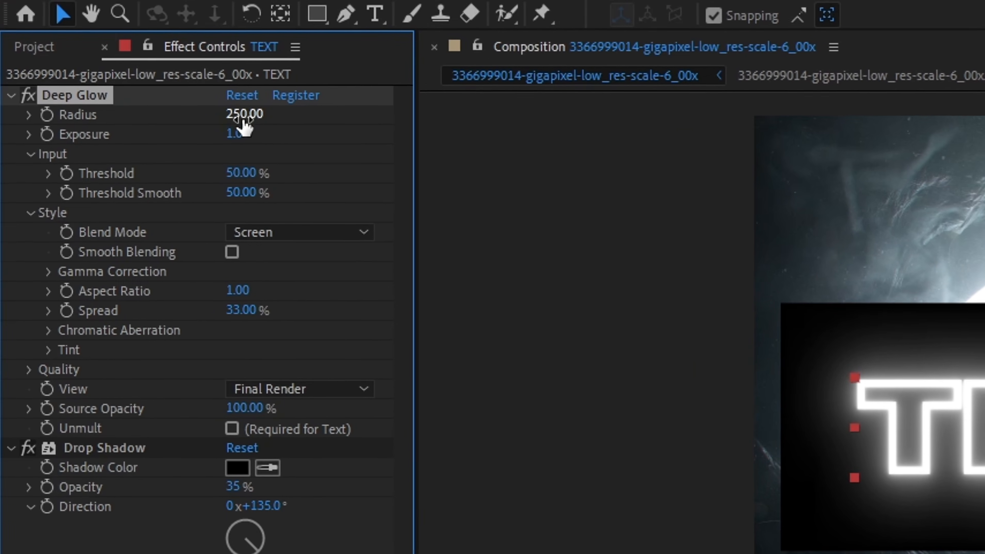
Set the Deep Glow exposure to 0.3 and its radius to 400.
{"action": "left_click", "coordinate": [237, 134]}
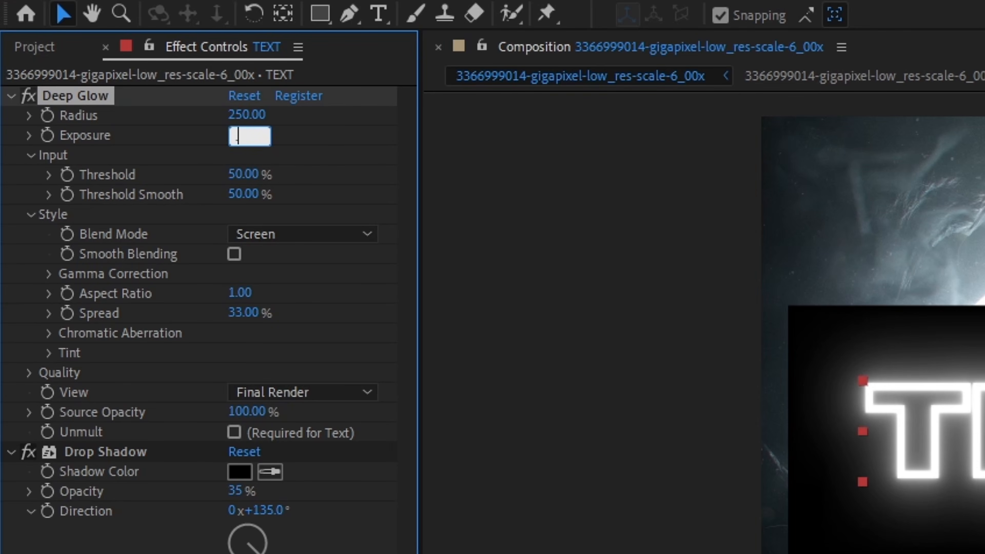
{"action": "type", "text": "0.3"}
{"action": "key", "text": "Return"}
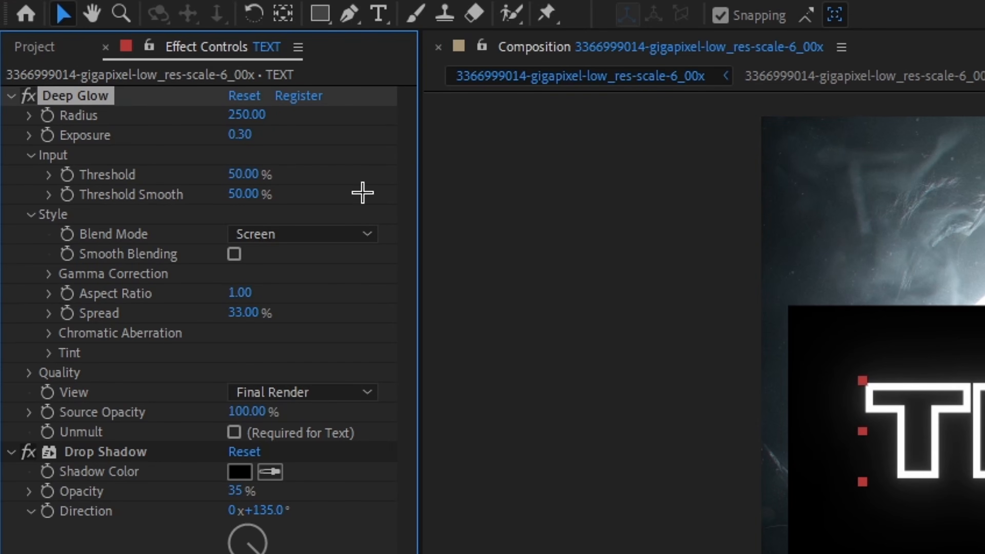
{"action": "left_click", "coordinate": [247, 115]}
{"action": "type", "text": "400"}
{"action": "key", "text": "Return"}
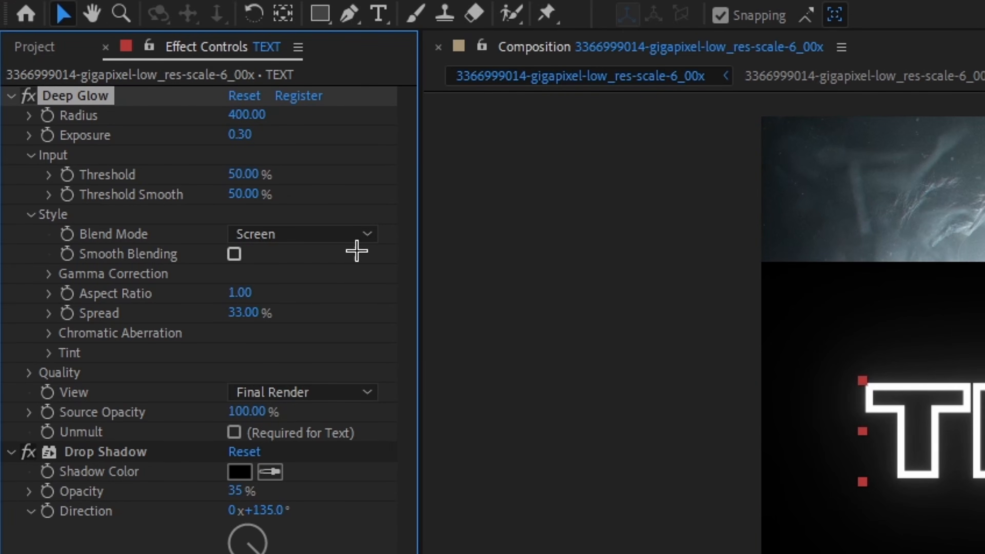
Set Deep Glow's Threshold and Threshold Smooth to 100% and enable Smooth Blending.
{"action": "left_click", "coordinate": [243, 175]}
{"action": "type", "text": "100"}
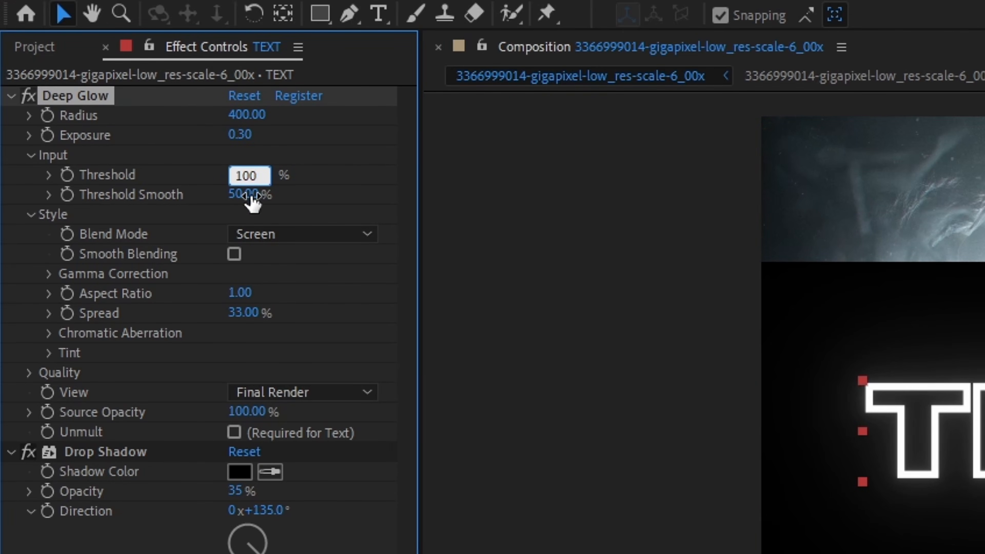
{"action": "left_click", "coordinate": [250, 195]}
{"action": "type", "text": "100"}
{"action": "key", "text": "Return"}
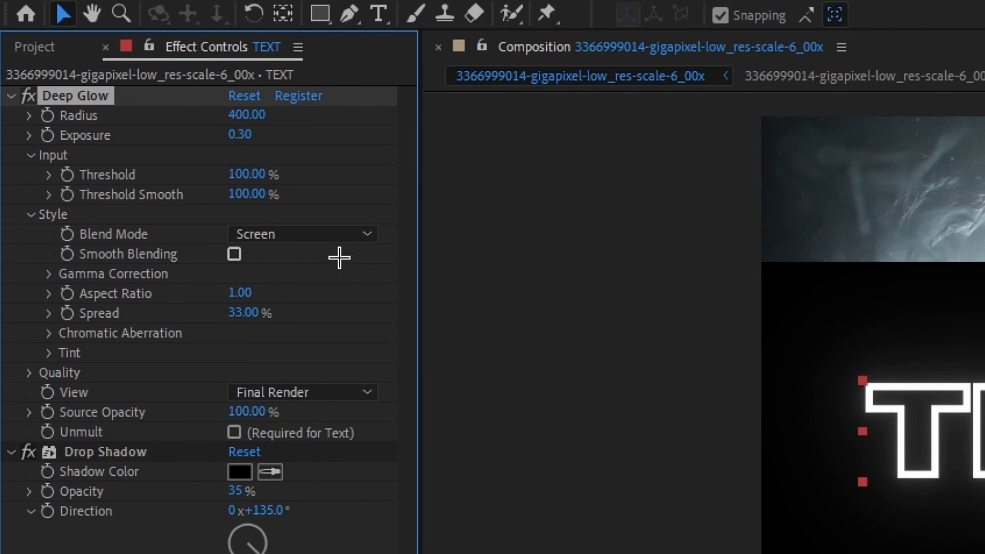
{"action": "left_click", "coordinate": [234, 254]}
Try out Deep Glow's Tint option with a cyan colour.
{"action": "left_click", "coordinate": [47, 355]}
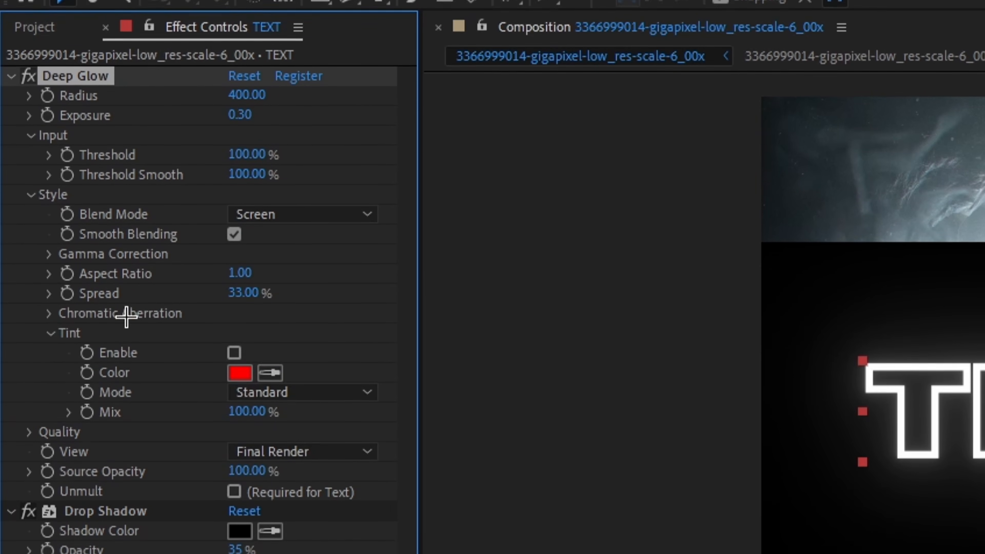
{"action": "scroll", "coordinate": [228, 288], "scroll_direction": "down", "scroll_amount": 4}
{"action": "left_click", "coordinate": [235, 280]}
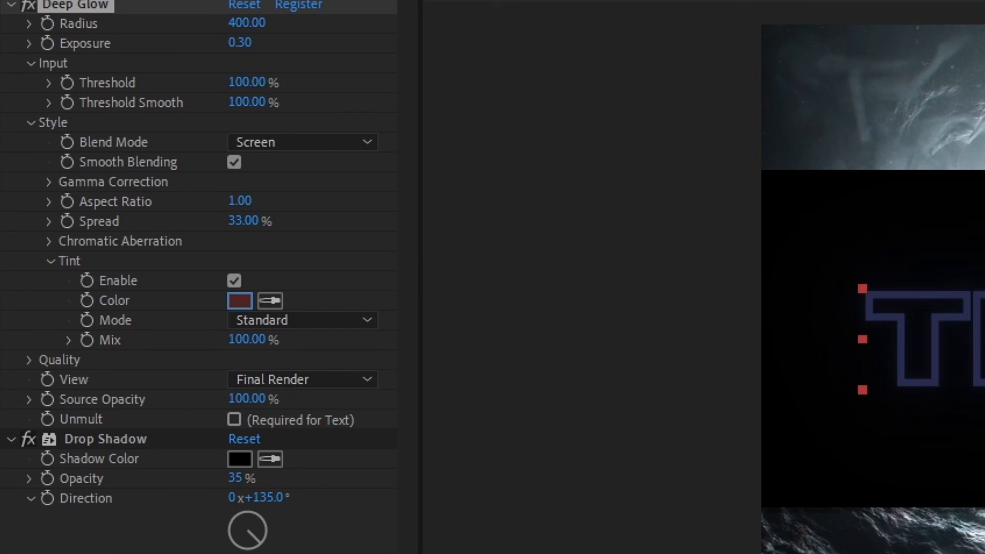
{"action": "left_click", "coordinate": [235, 280]}
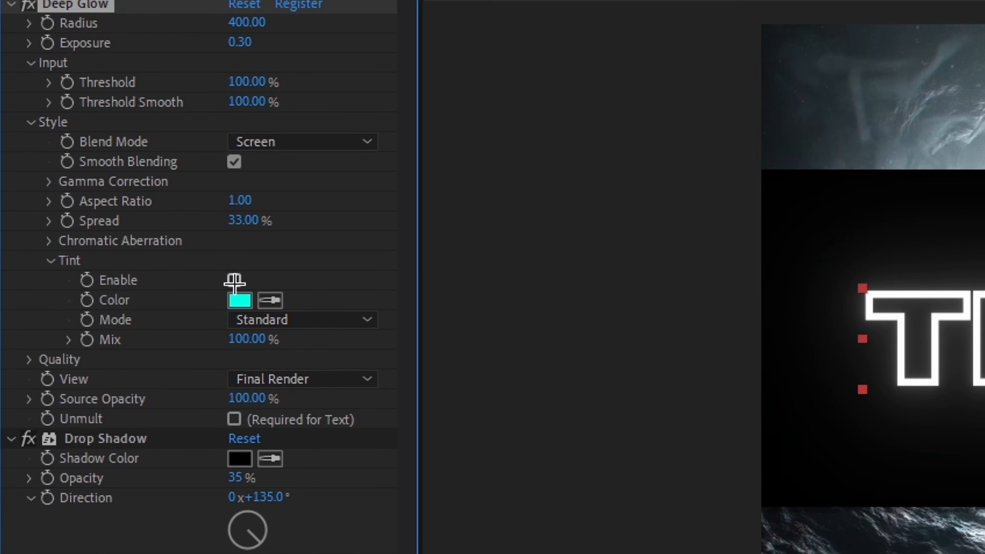
{"action": "left_click", "coordinate": [51, 261]}
Set Deep Glow's Downsample quality to 100% and inspect the glow around the letters up close.
{"action": "left_click", "coordinate": [27, 267]}
{"action": "scroll", "coordinate": [232, 268], "scroll_direction": "down", "scroll_amount": 2}
{"action": "left_click_drag", "start_coordinate": [236, 268], "coordinate": [299, 265]}
{"action": "scroll", "coordinate": [864, 331], "scroll_direction": "up", "scroll_amount": 1}
{"action": "scroll", "coordinate": [864, 331], "scroll_direction": "up", "scroll_amount": 1}
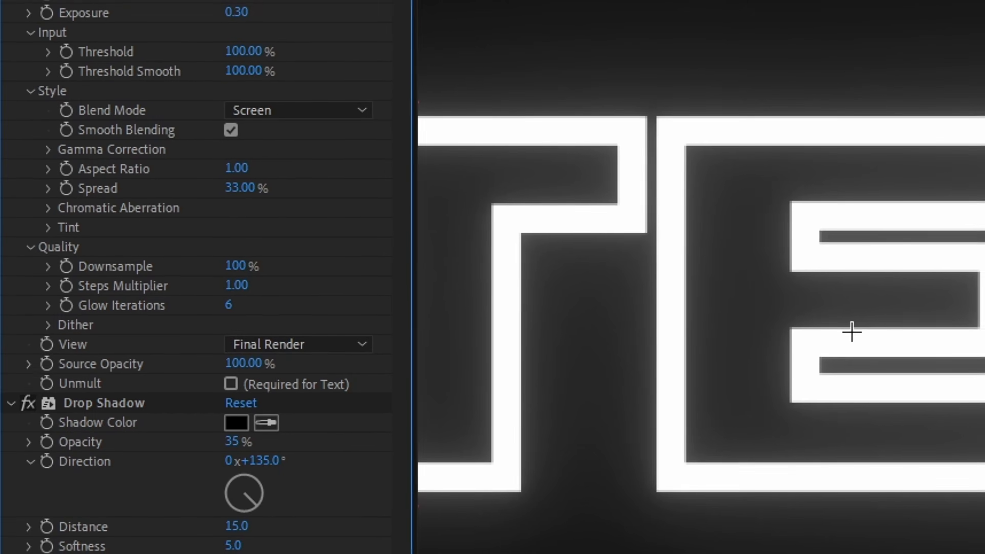
{"action": "left_click_drag", "start_coordinate": [861, 331], "coordinate": [983, 394]}
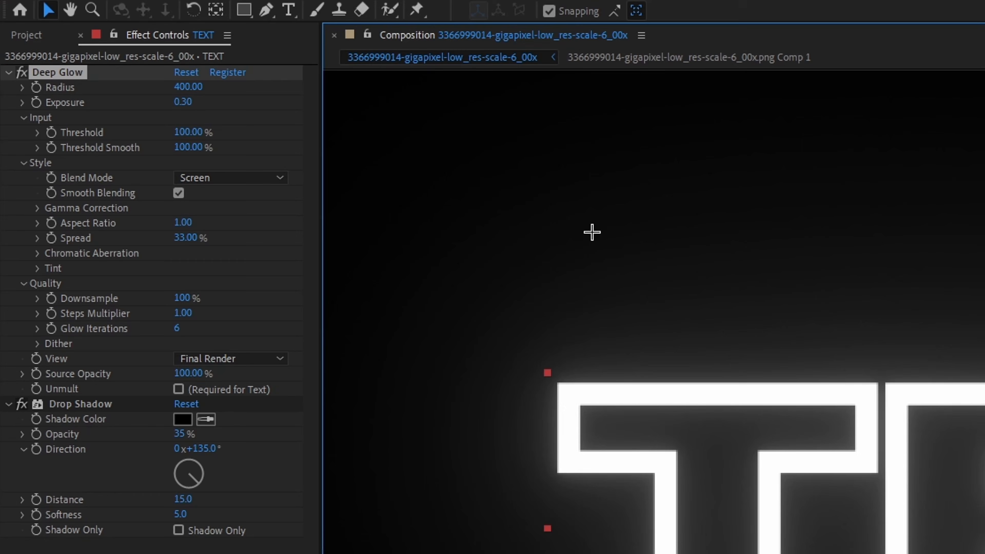
Set Deep Glow's Dither amount to 100% and enable Unmult for the text.
{"action": "left_click", "coordinate": [37, 344]}
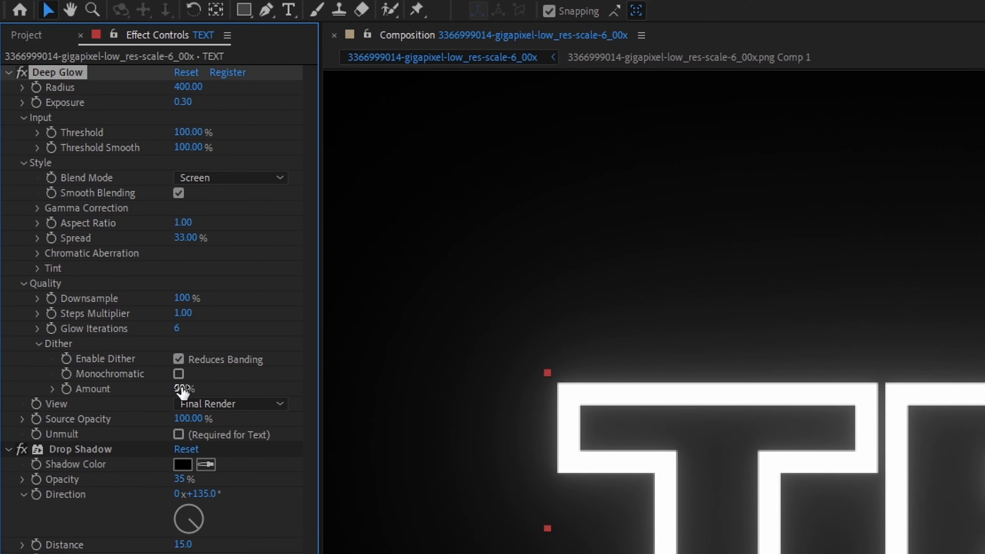
{"action": "left_click_drag", "start_coordinate": [185, 388], "coordinate": [278, 381]}
{"action": "left_click", "coordinate": [385, 552]}
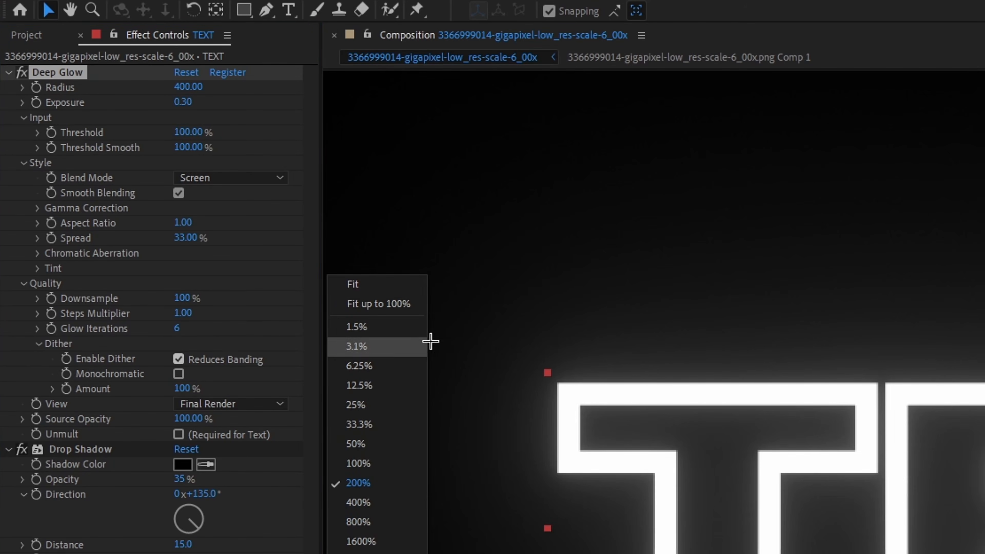
{"action": "left_click", "coordinate": [624, 552]}
{"action": "key", "text": "space"}
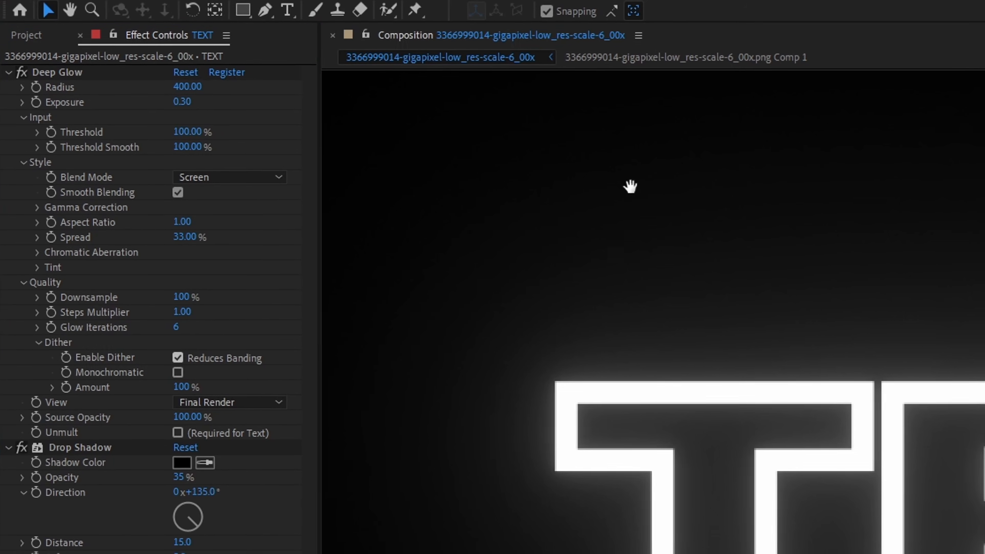
{"action": "left_click_drag", "start_coordinate": [725, 256], "coordinate": [901, 343]}
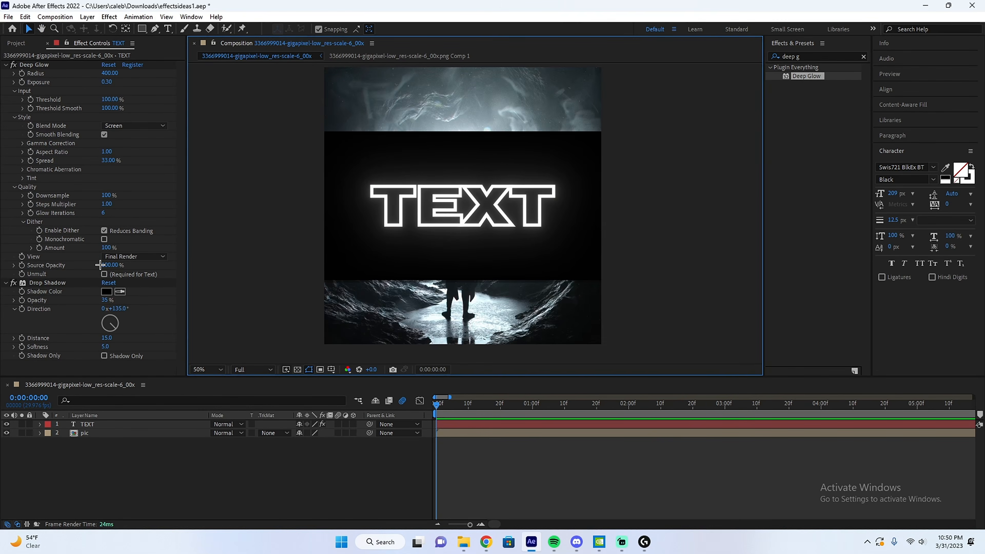
{"action": "left_click", "coordinate": [103, 274]}
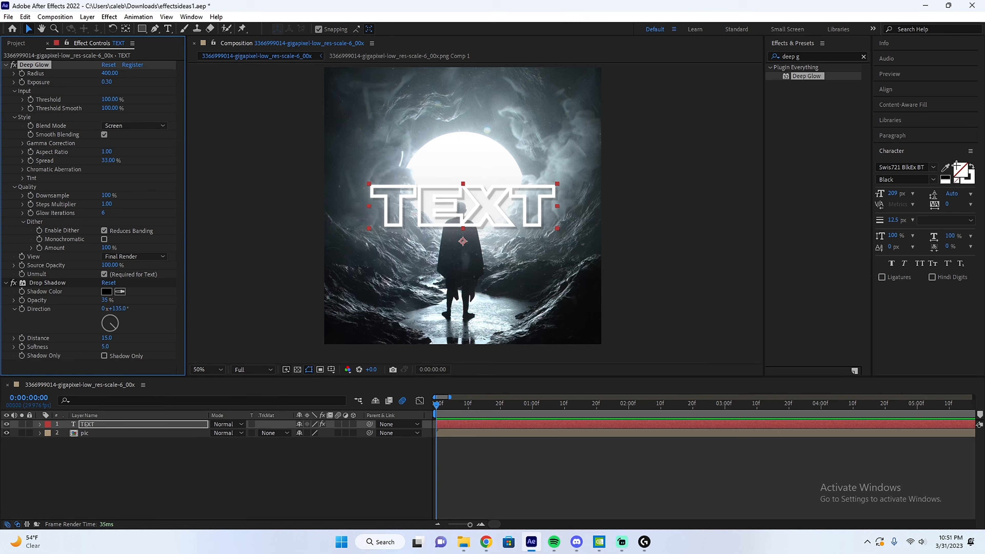
Fill the text with black and compare how it looks with Deep Glow and Unmult switched off and on.
{"action": "left_click", "coordinate": [964, 174]}
{"action": "left_click_drag", "start_coordinate": [423, 391], "coordinate": [492, 468]}
{"action": "left_click", "coordinate": [587, 337]}
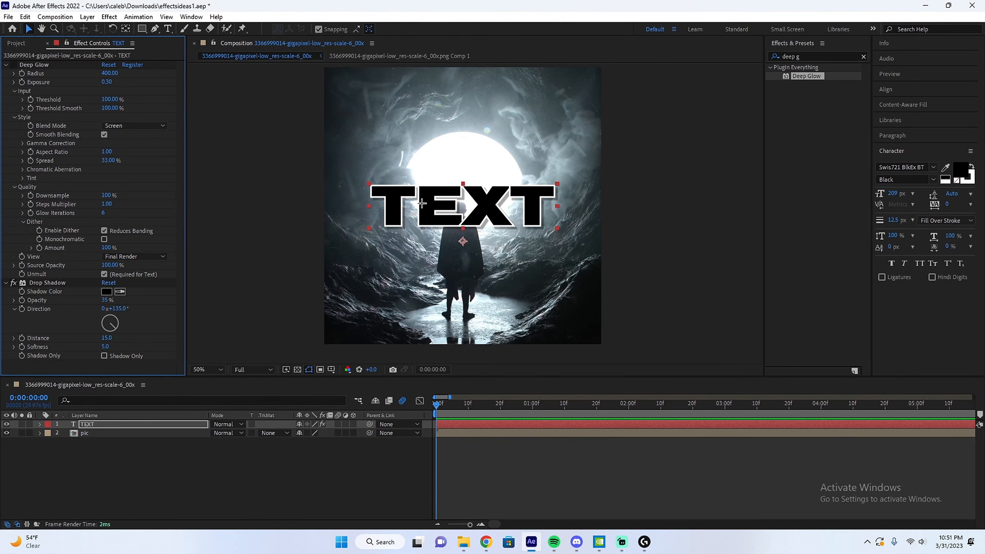
{"action": "left_click", "coordinate": [14, 65]}
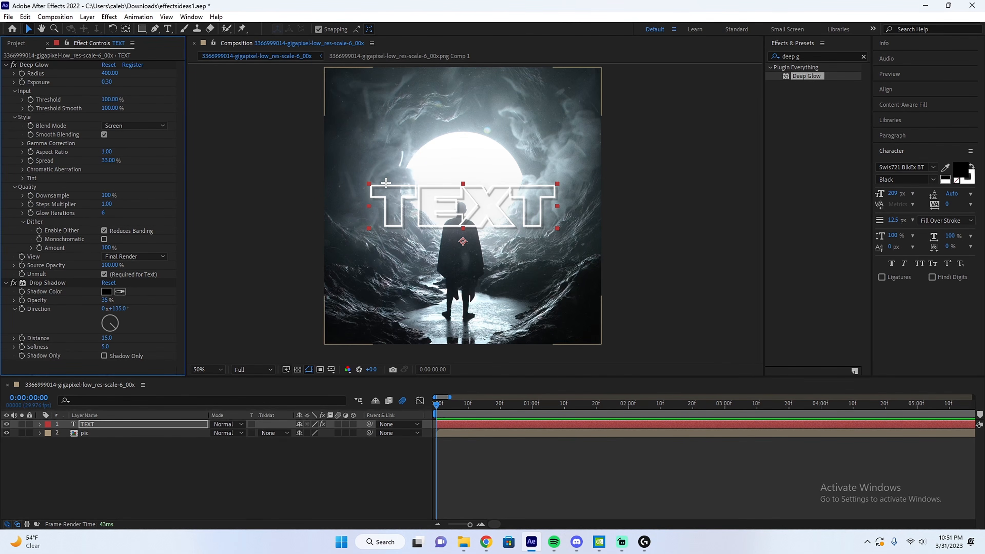
{"action": "left_click", "coordinate": [104, 274]}
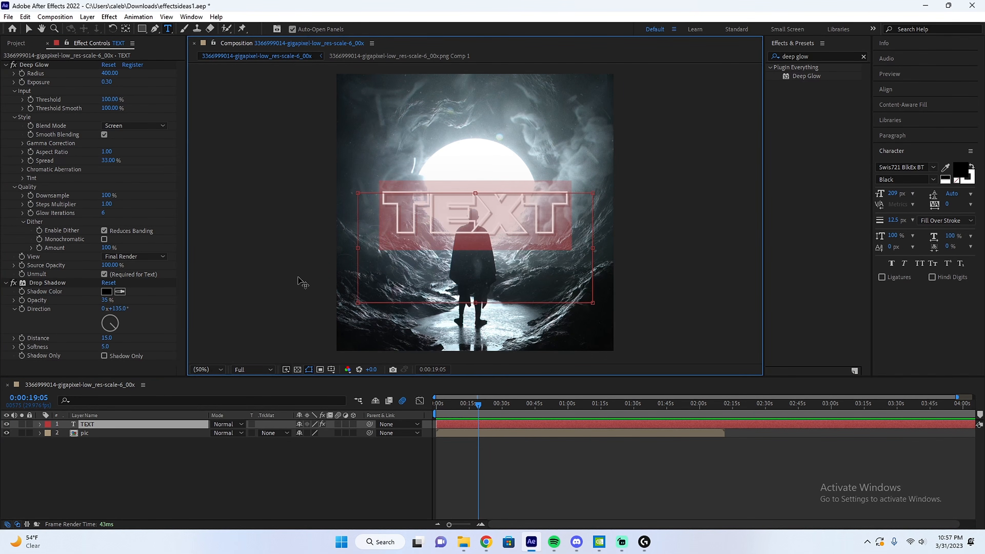
Duplicate the text layer and delete the Deep Glow and Drop Shadow effects from the lower TEXT layer.
{"action": "left_click", "coordinate": [477, 465]}
{"action": "left_click", "coordinate": [482, 524]}
{"action": "key", "text": "ctrl+d"}
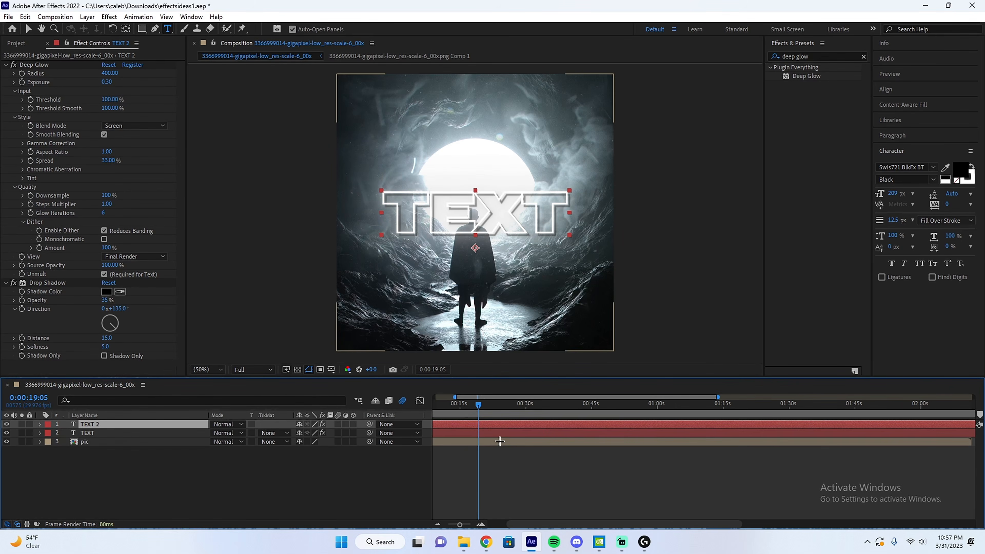
{"action": "left_click", "coordinate": [497, 433]}
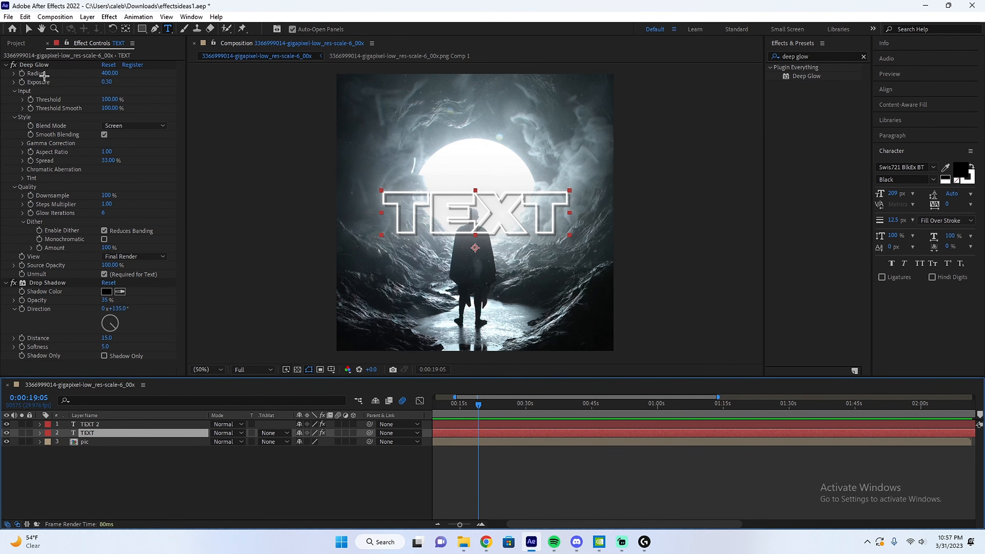
{"action": "left_click", "coordinate": [34, 64]}
{"action": "key", "text": "Delete"}
{"action": "left_click", "coordinate": [46, 64]}
{"action": "key", "text": "Delete"}
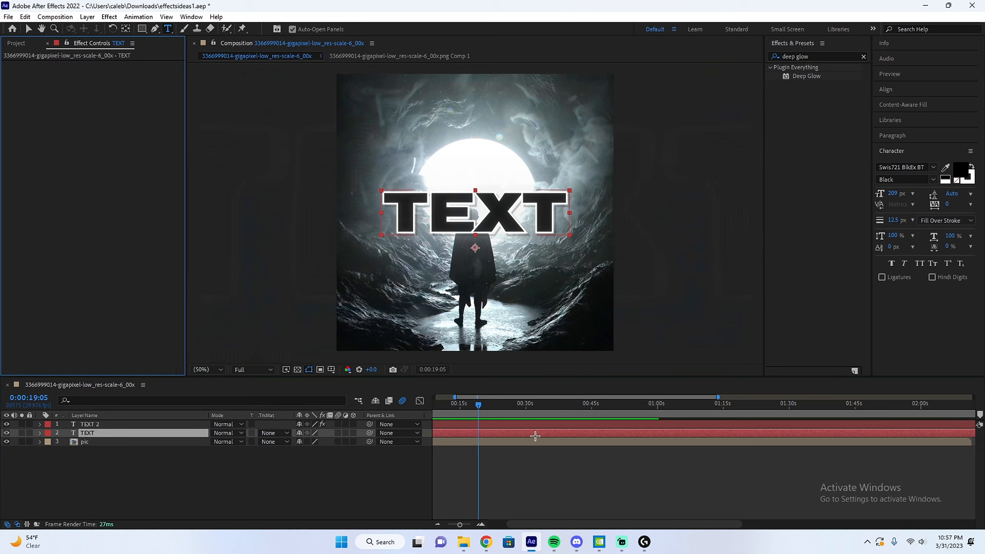
Examine the glowing text copy stacked over the plain black-filled text layer.
{"action": "left_click", "coordinate": [534, 462]}
{"action": "scroll", "coordinate": [403, 220], "scroll_direction": "up", "scroll_amount": 2}
{"action": "scroll", "coordinate": [451, 325], "scroll_direction": "down", "scroll_amount": 2}
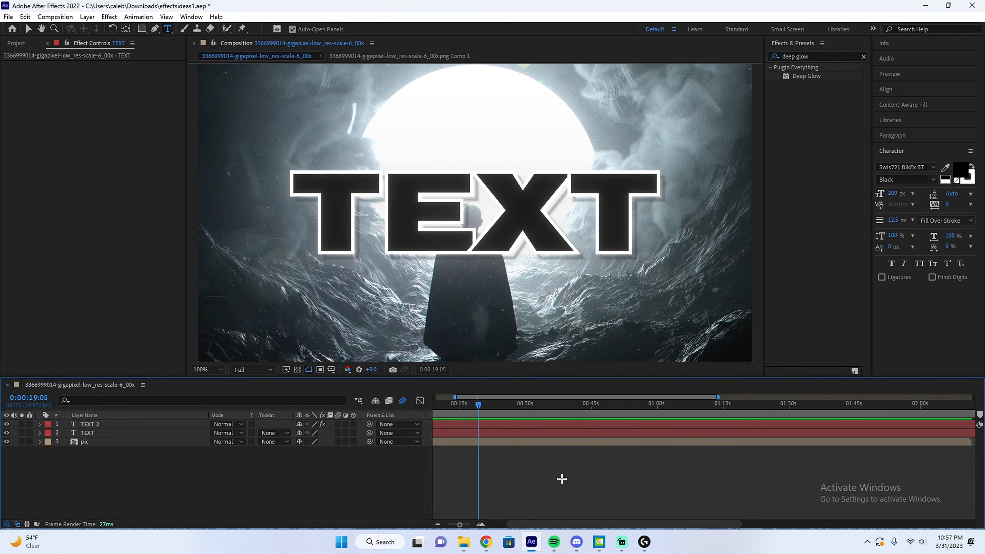
{"action": "left_click", "coordinate": [492, 421]}
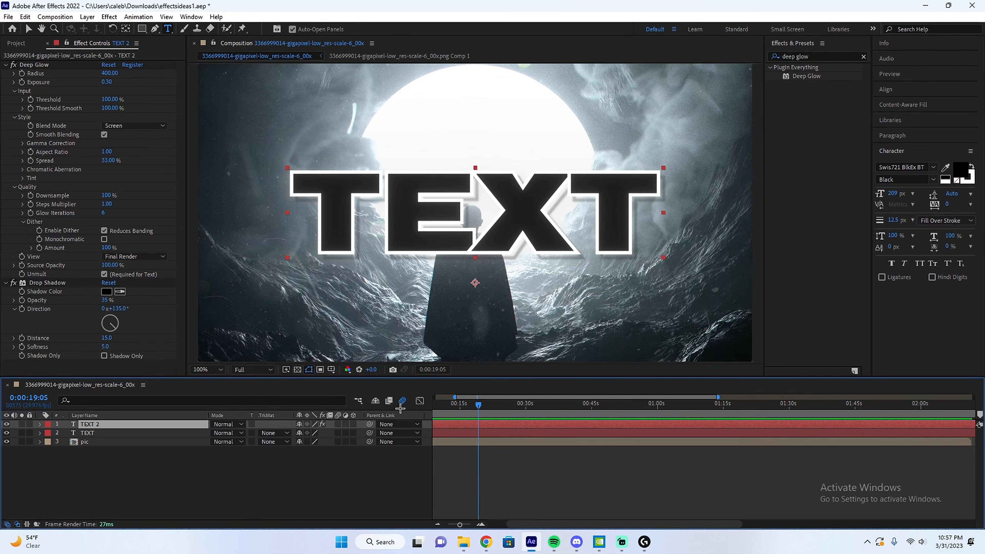
{"action": "left_click", "coordinate": [461, 433]}
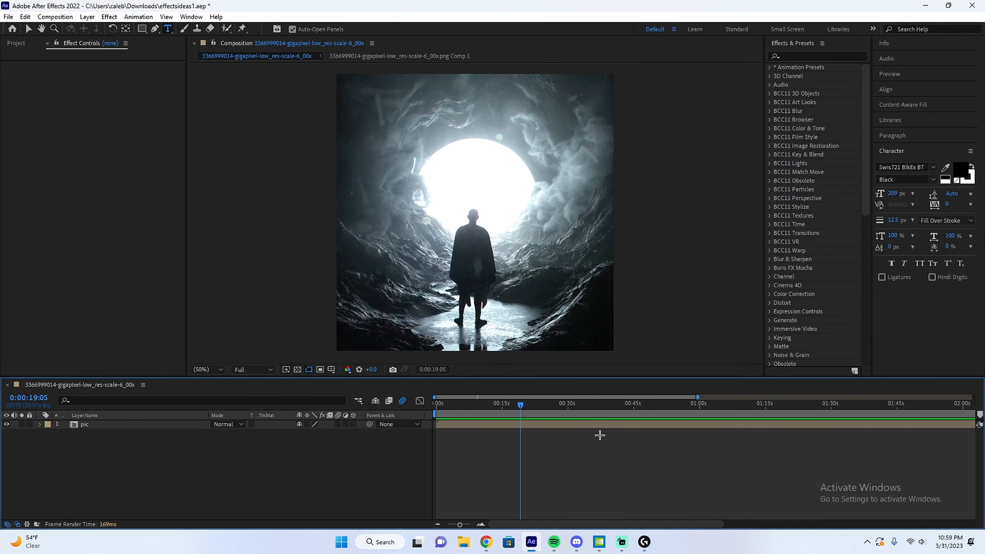
Search the effects for flicker and apply S_Flicker to the pic layer.
{"action": "left_click", "coordinate": [814, 56]}
{"action": "type", "text": "f"}
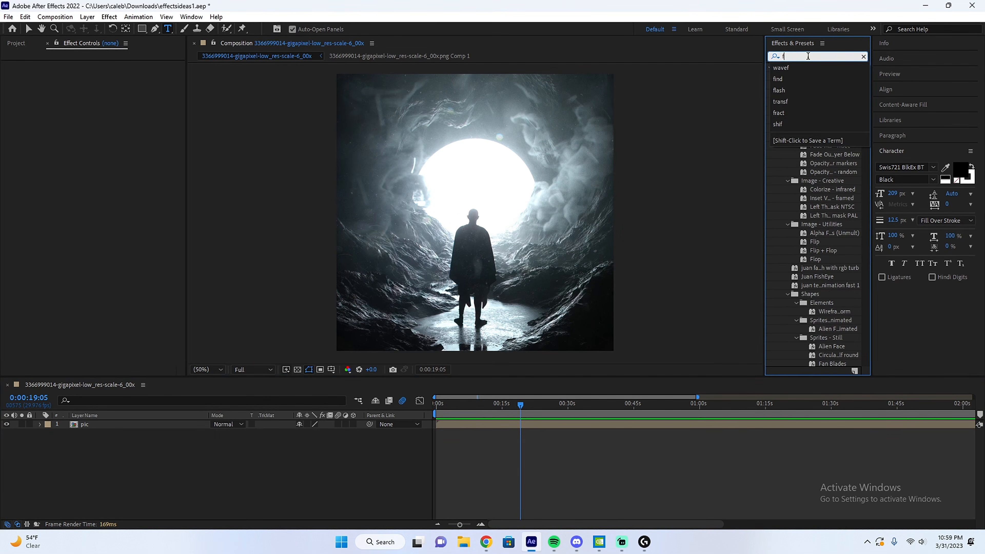
{"action": "type", "text": "licker"}
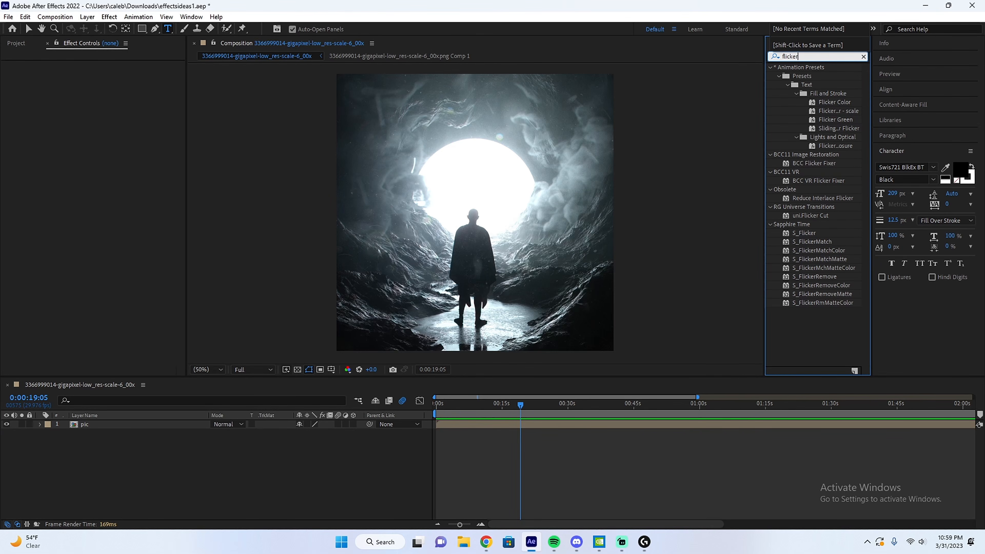
{"action": "left_click", "coordinate": [488, 524]}
{"action": "left_click", "coordinate": [481, 524]}
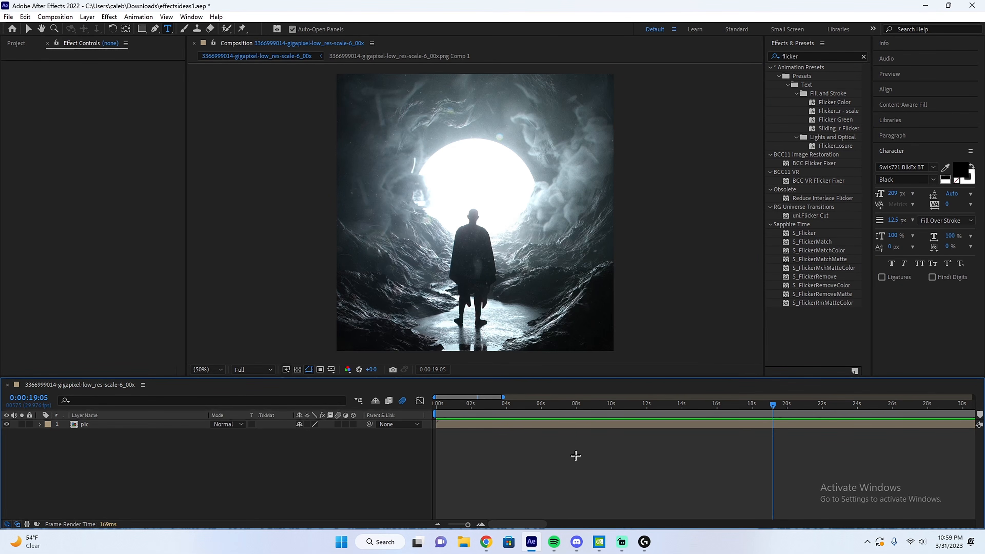
{"action": "left_click", "coordinate": [636, 425]}
{"action": "double_click", "coordinate": [810, 233]}
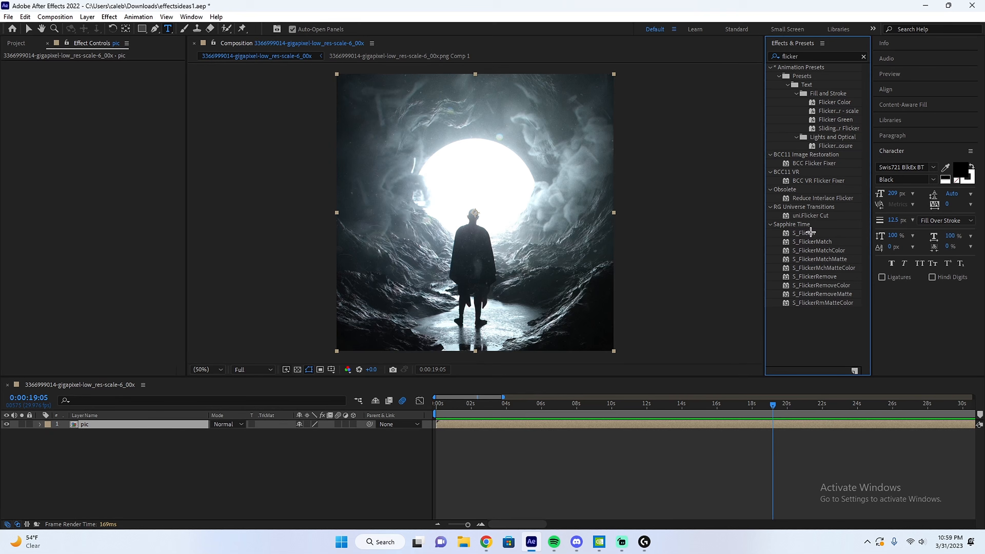
Apply S_Flicker to the pic layer and play back the flickering picture from the start of the timeline.
{"action": "left_click", "coordinate": [804, 233]}
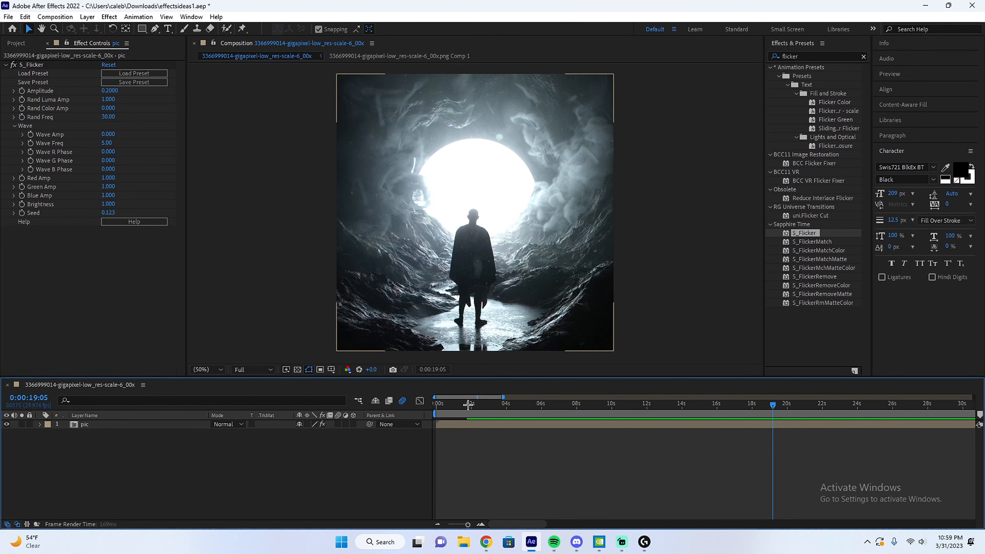
{"action": "left_click", "coordinate": [468, 404]}
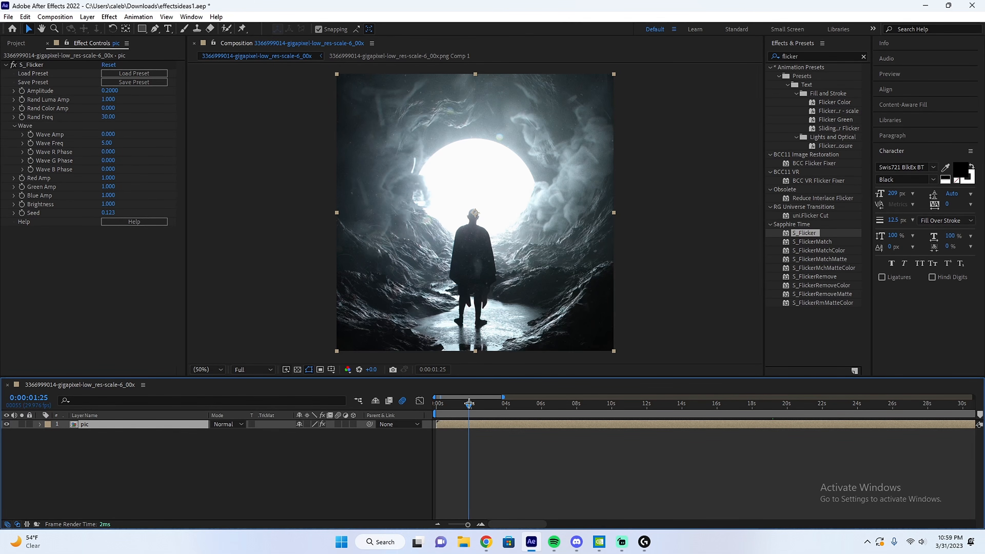
{"action": "key", "text": "space"}
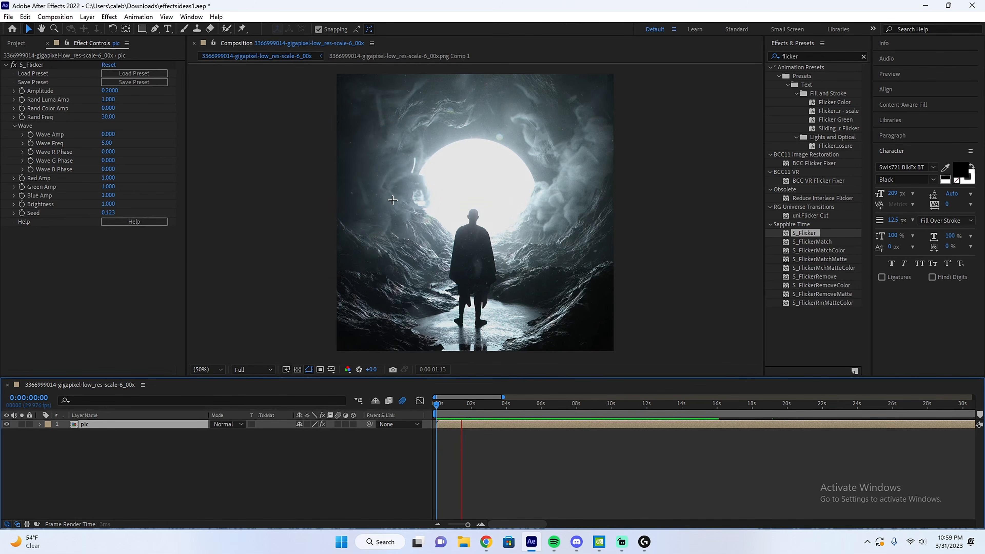
{"action": "left_click", "coordinate": [457, 404]}
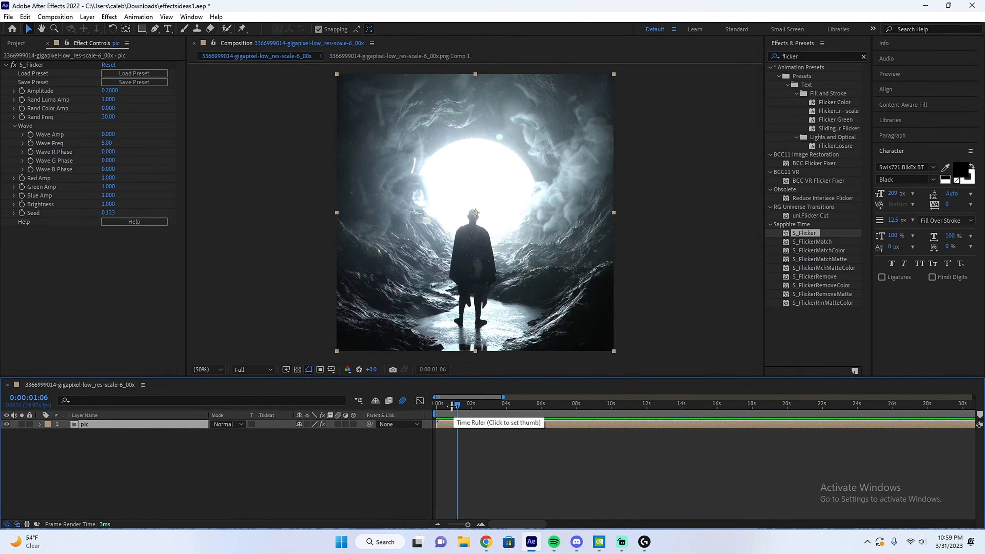
Search the effects for grain and apply uni.Grain16 to the pic layer.
{"action": "left_click", "coordinate": [802, 57]}
{"action": "type", "text": "f"}
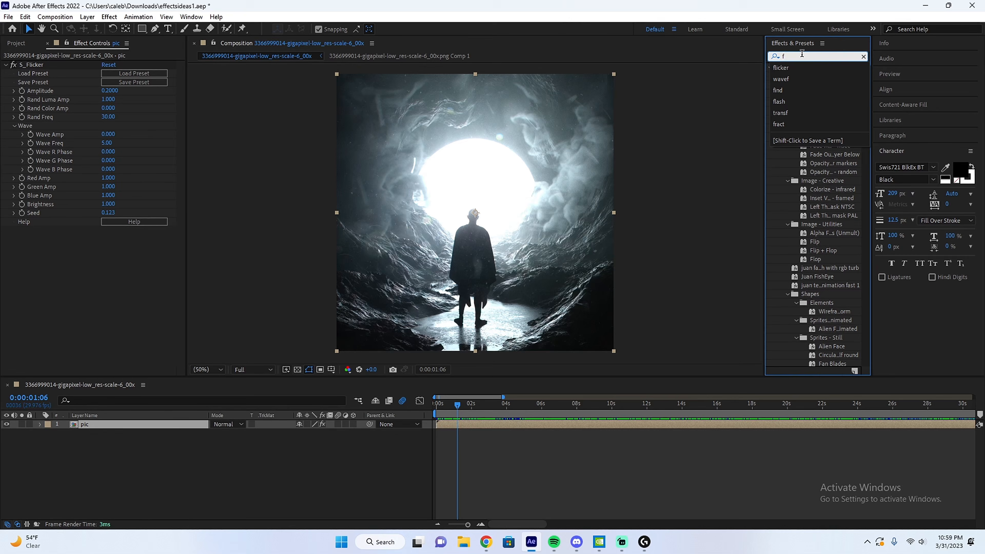
{"action": "key", "text": "BackSpace"}
{"action": "type", "text": "grain"}
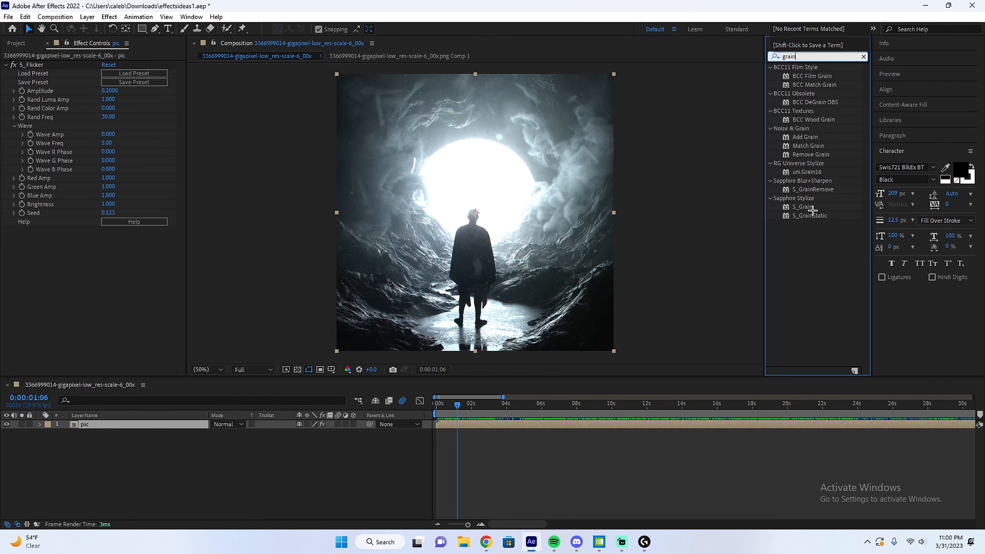
{"action": "left_click", "coordinate": [818, 227]}
{"action": "double_click", "coordinate": [809, 172]}
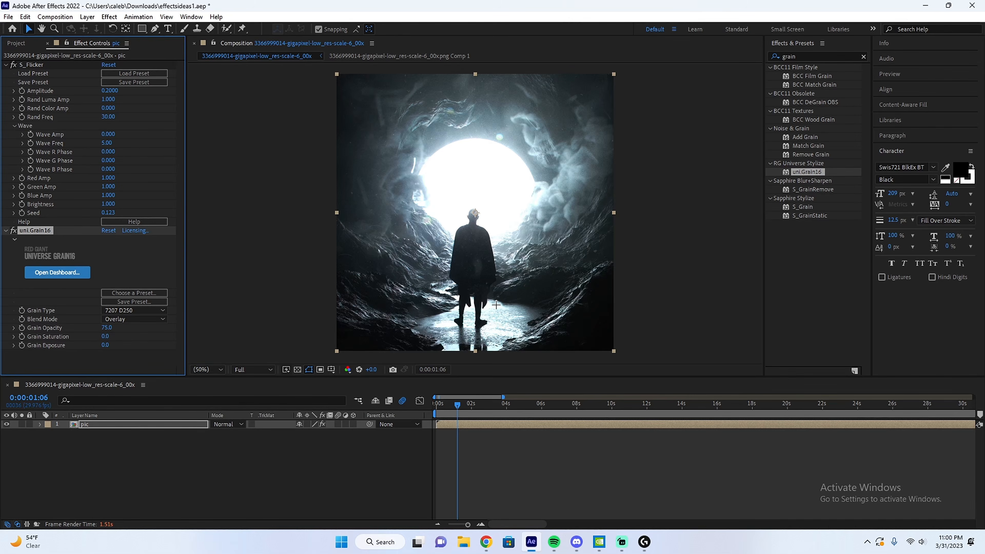
Set the grain type to 7219 T500 and compare the picture up close with uni.Grain16 off and on.
{"action": "left_click", "coordinate": [136, 310]}
{"action": "left_click", "coordinate": [131, 332]}
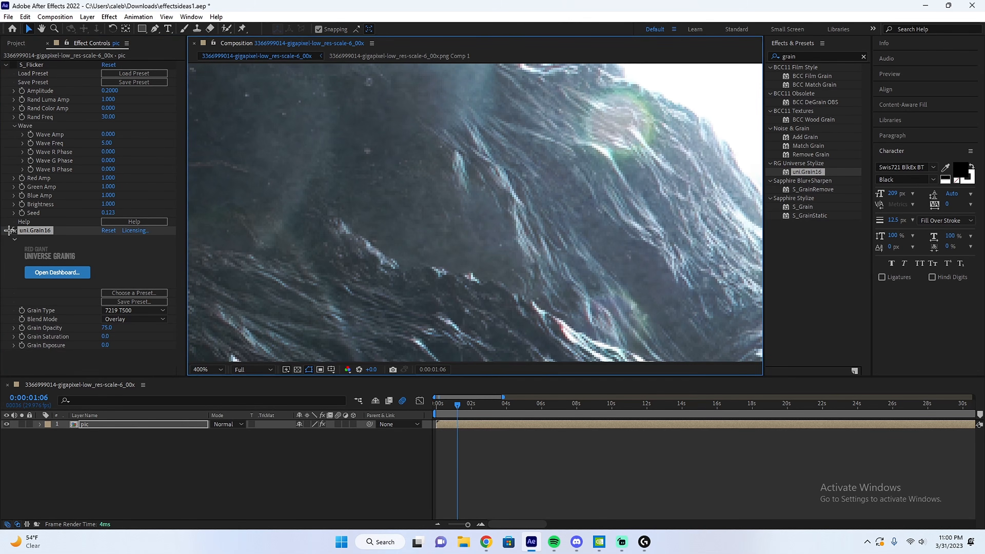
{"action": "left_click", "coordinate": [13, 230]}
{"action": "left_click", "coordinate": [13, 230]}
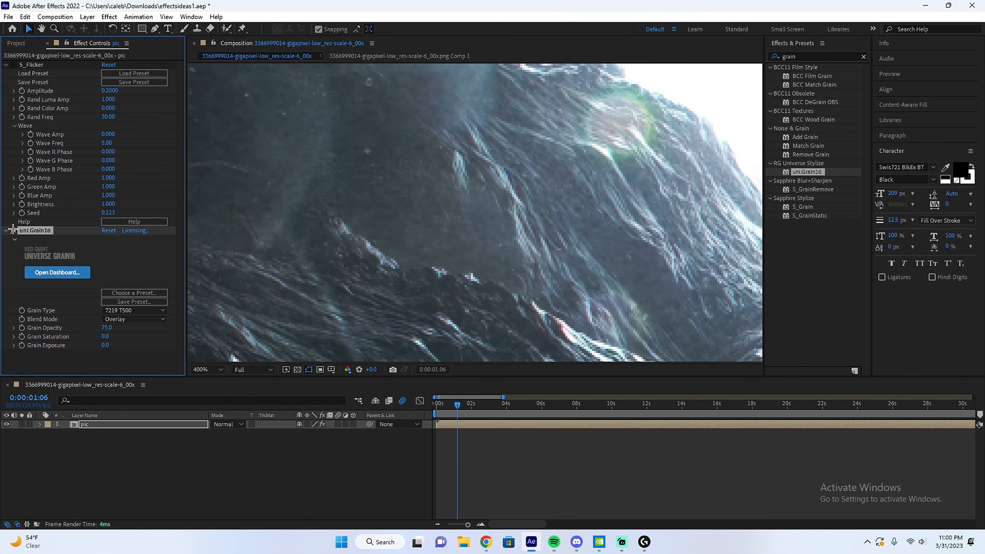
{"action": "left_click", "coordinate": [14, 230]}
{"action": "key", "text": "slash"}
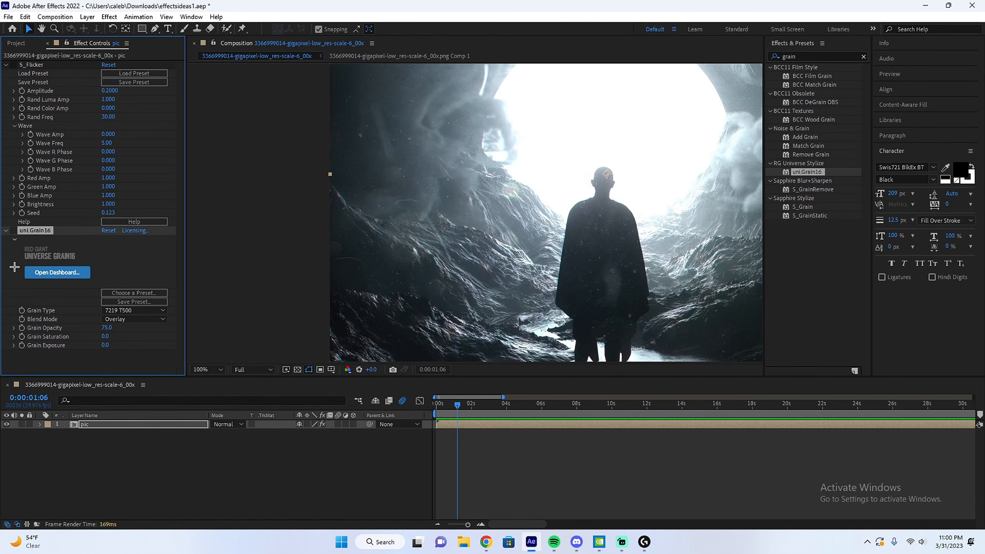
{"action": "left_click", "coordinate": [14, 230]}
{"action": "key", "text": "period"}
{"action": "key", "text": "period"}
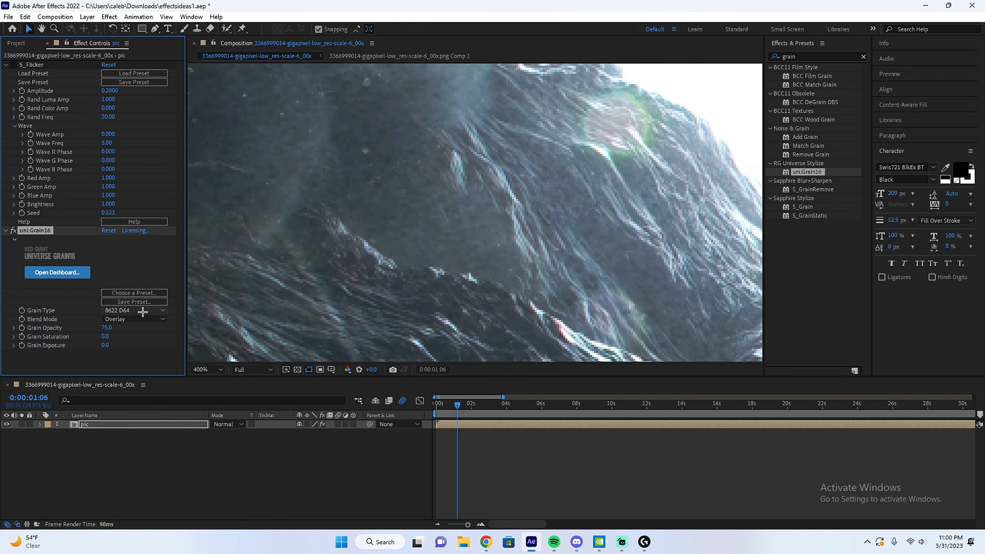
Change the grain type to 8673 T500 and inspect the grain on the rocks beside the figure.
{"action": "left_click", "coordinate": [143, 311]}
{"action": "left_click", "coordinate": [140, 355]}
{"action": "left_click", "coordinate": [139, 311]}
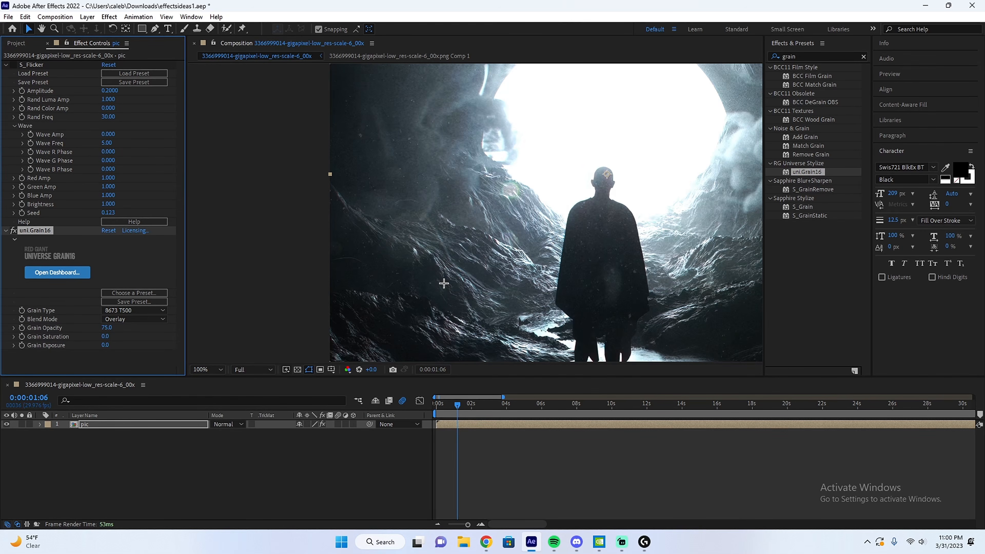
{"action": "scroll", "coordinate": [448, 286], "scroll_direction": "up", "scroll_amount": 1}
{"action": "scroll", "coordinate": [448, 286], "scroll_direction": "up", "scroll_amount": 1}
{"action": "scroll", "coordinate": [446, 286], "scroll_direction": "down", "scroll_amount": 1}
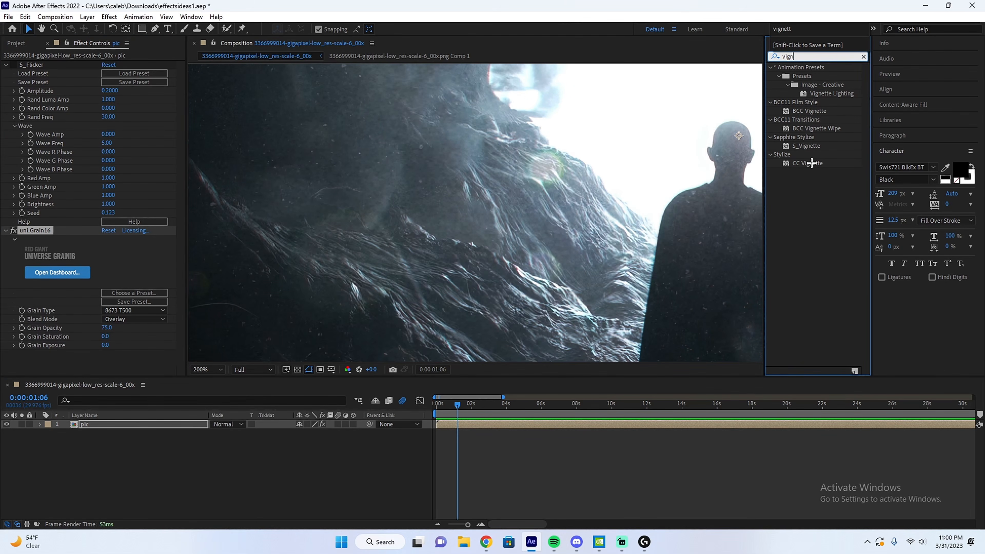
Apply CC Vignette to the pic layer and set its amount to 133 and its angle of view to 64.1.
{"action": "double_click", "coordinate": [811, 163]}
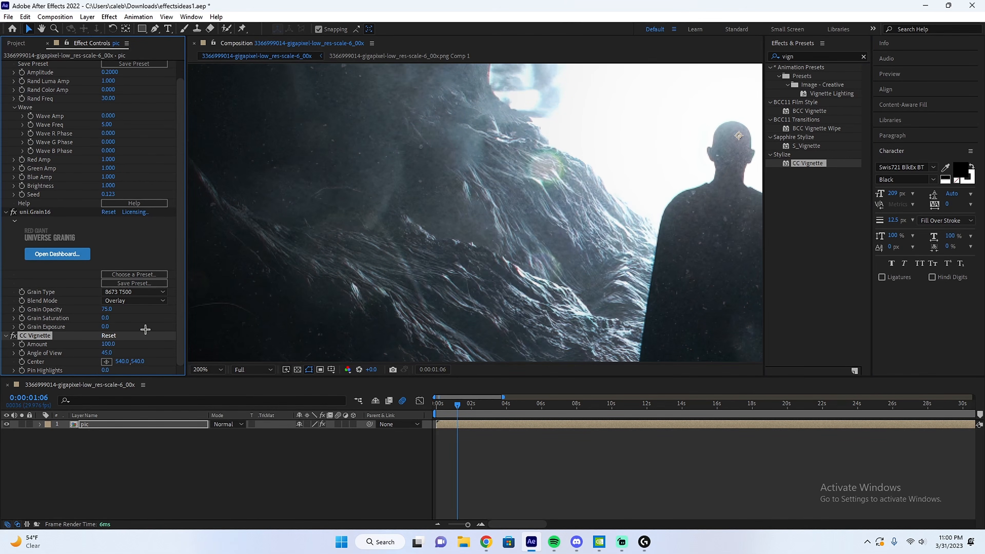
{"action": "left_click", "coordinate": [208, 370]}
{"action": "left_click", "coordinate": [217, 198]}
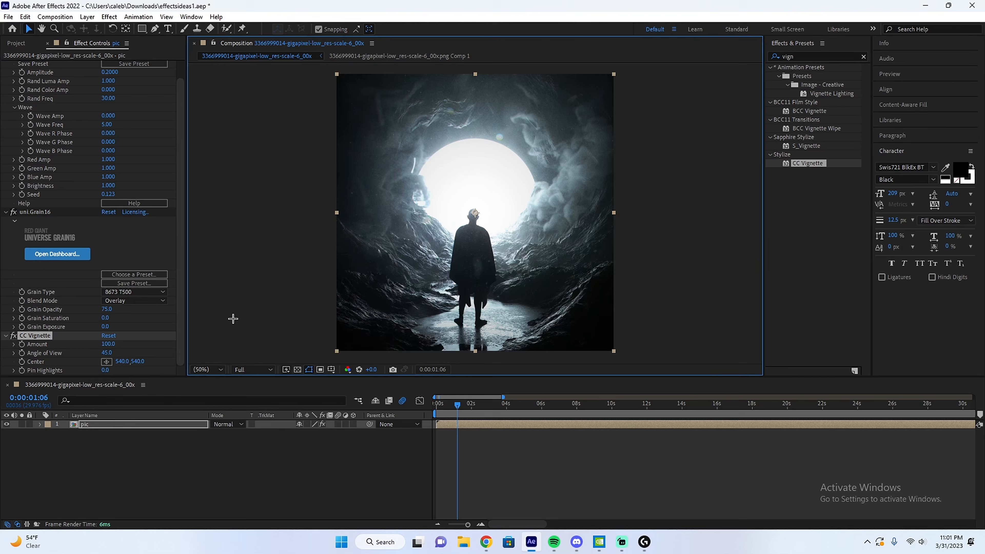
{"action": "mouse_move", "coordinate": [110, 345]}
{"action": "left_mouse_down"}
{"action": "mouse_move", "coordinate": [131, 345]}
{"action": "mouse_move", "coordinate": [112, 353]}
{"action": "mouse_move", "coordinate": [205, 345]}
{"action": "mouse_move", "coordinate": [127, 344]}
{"action": "left_mouse_up"}
{"action": "key", "text": "ctrl+z"}
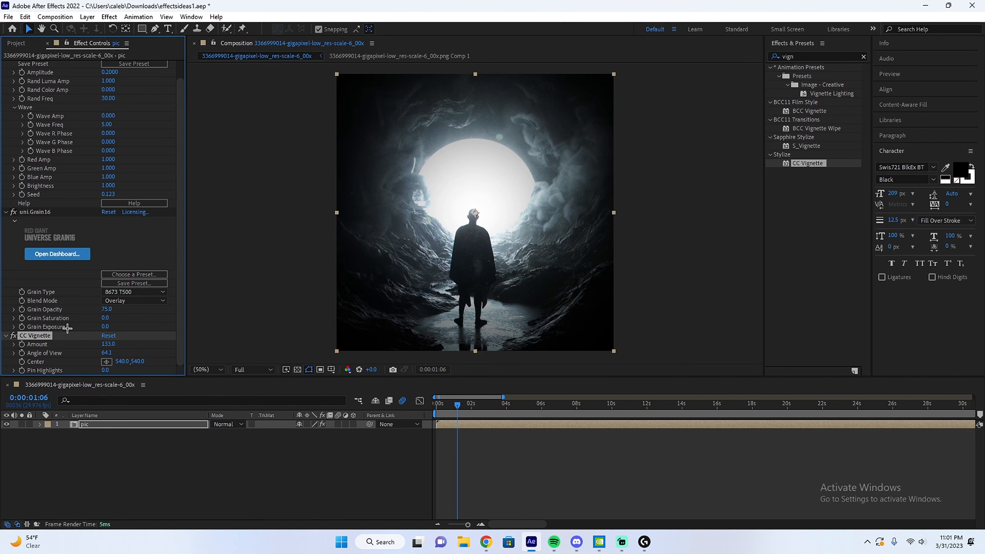
Delete the CC Vignette, uni.Grain16 and S_Flicker effects from the pic layer.
{"action": "key", "text": "Delete"}
{"action": "key", "text": "Delete"}
{"action": "key", "text": "Delete"}
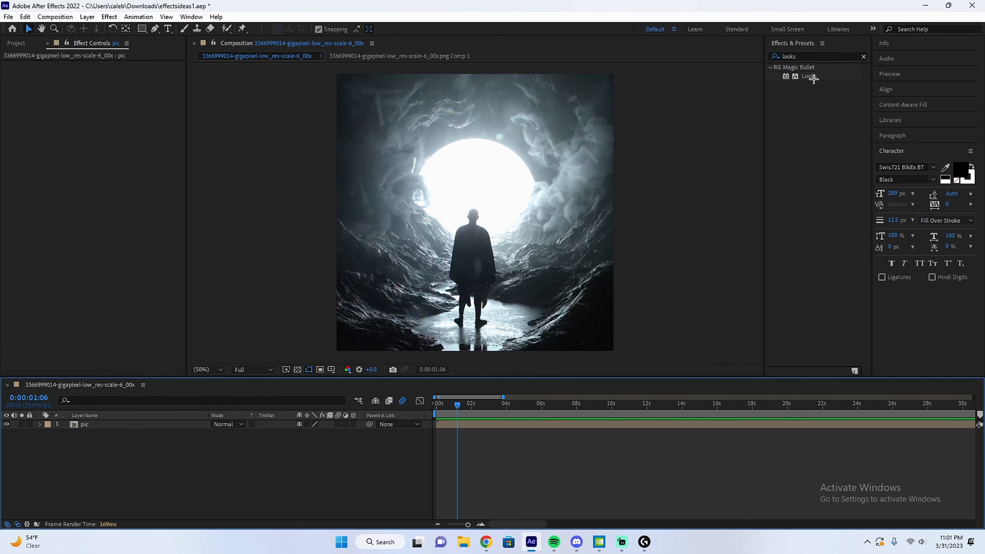
Apply Magic Bullet Looks to the pic layer and add Hue/Saturation and Curves to the Post stage of its look.
{"action": "double_click", "coordinate": [811, 77]}
{"action": "left_click", "coordinate": [50, 128]}
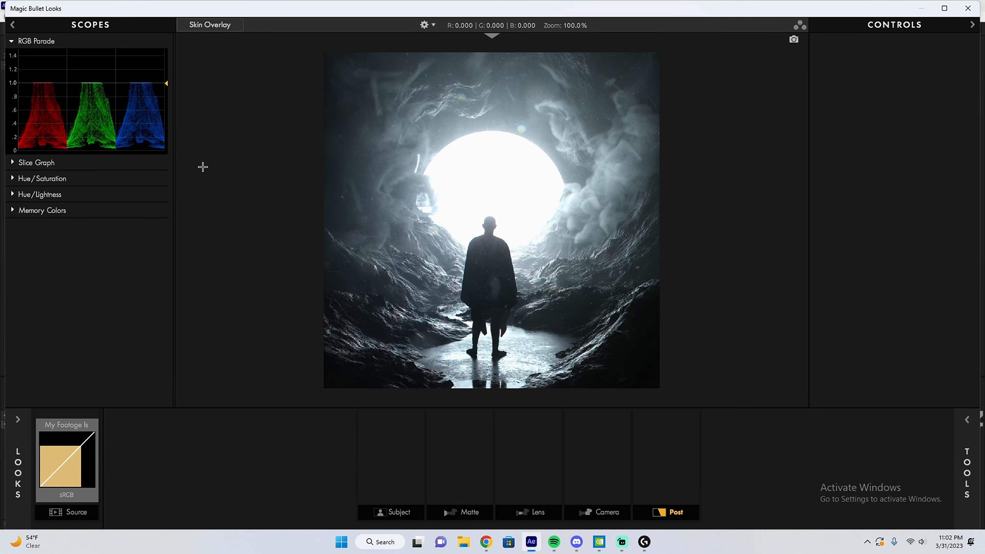
{"action": "left_click", "coordinate": [967, 462]}
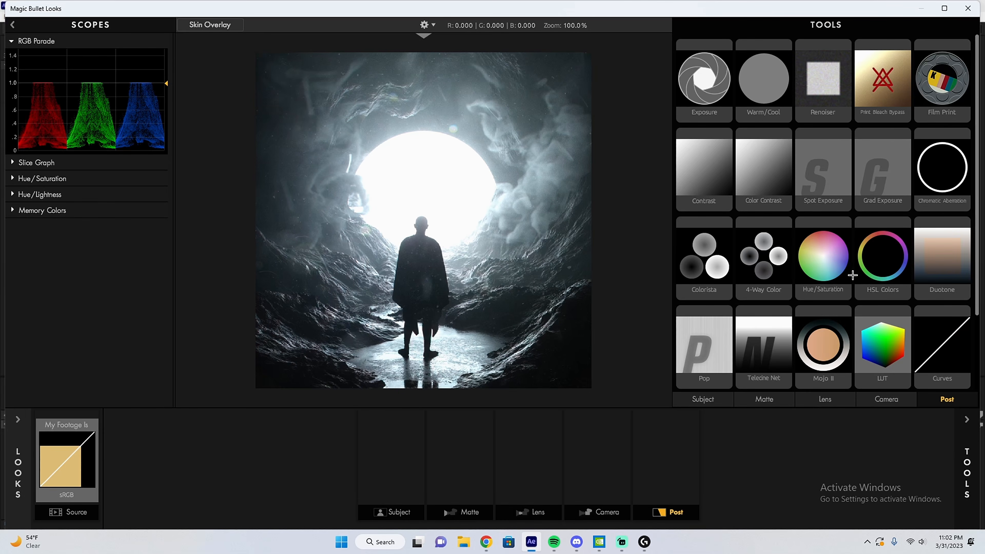
{"action": "double_click", "coordinate": [826, 272]}
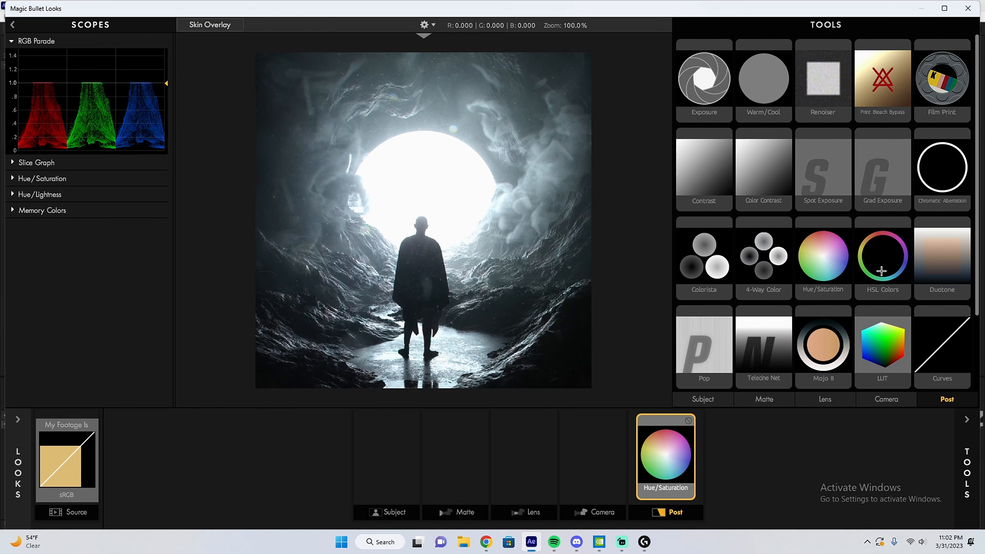
{"action": "double_click", "coordinate": [931, 364]}
{"action": "left_click", "coordinate": [643, 460]}
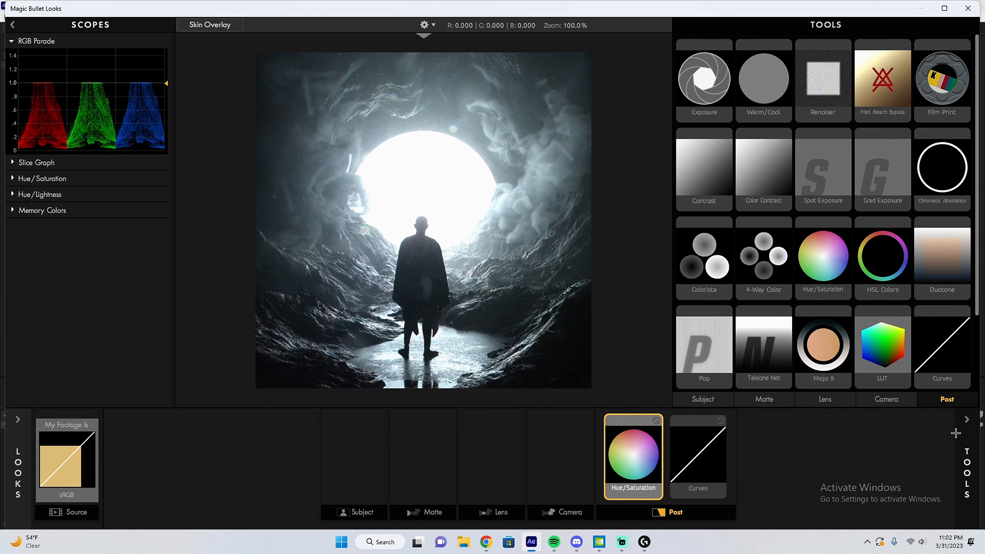
{"action": "left_click", "coordinate": [958, 434]}
Add the Pop and LUT tools to the Subject stage of the look.
{"action": "left_click", "coordinate": [435, 468]}
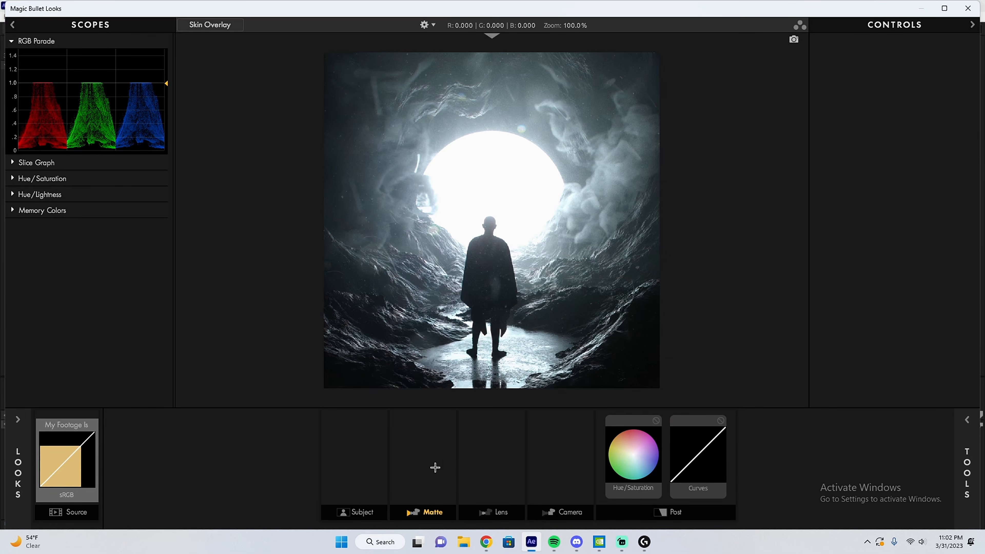
{"action": "left_click", "coordinate": [967, 427]}
{"action": "double_click", "coordinate": [871, 275]}
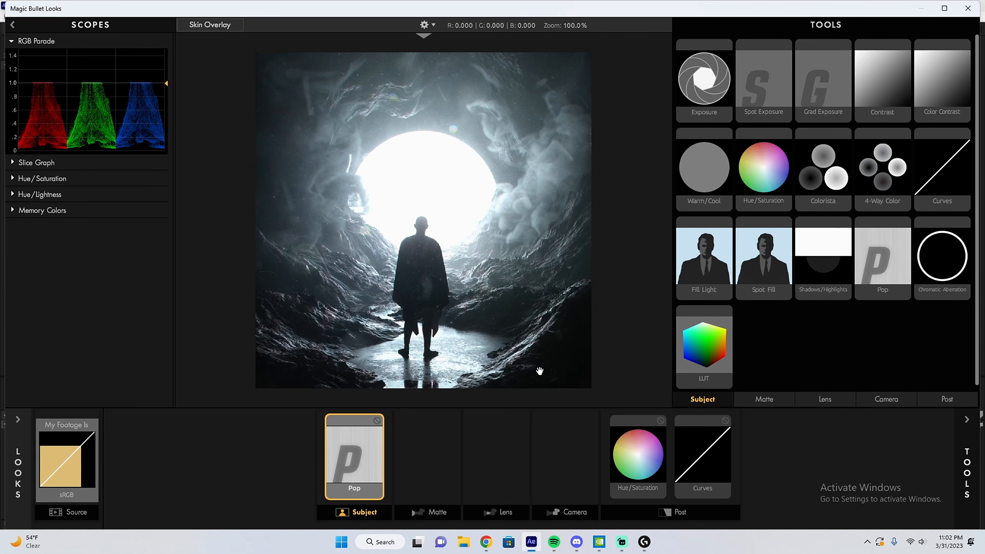
{"action": "left_click_drag", "start_coordinate": [709, 358], "coordinate": [388, 456]}
Set the LUT tool to the Subtitle look-up table.
{"action": "left_click", "coordinate": [967, 465]}
{"action": "left_click", "coordinate": [882, 70]}
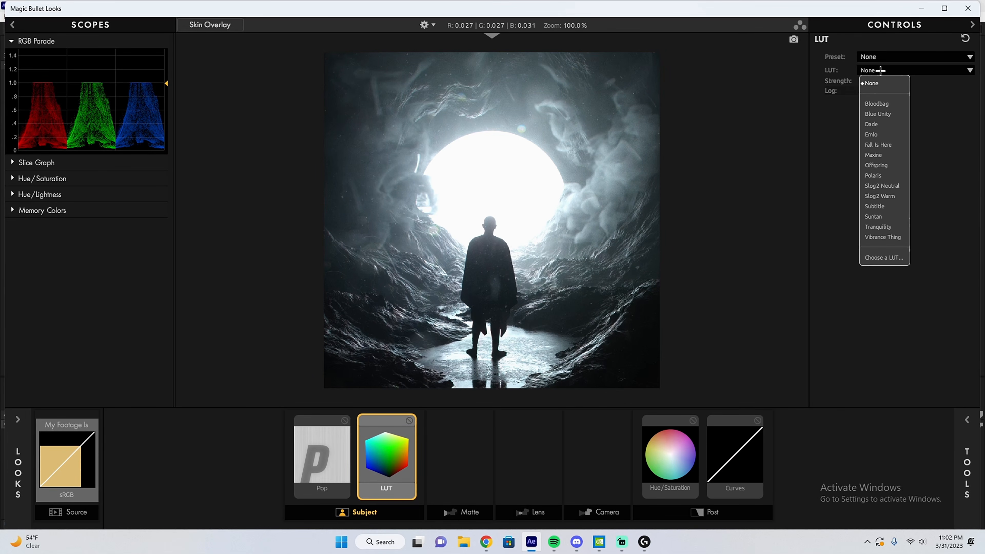
{"action": "left_click", "coordinate": [874, 206]}
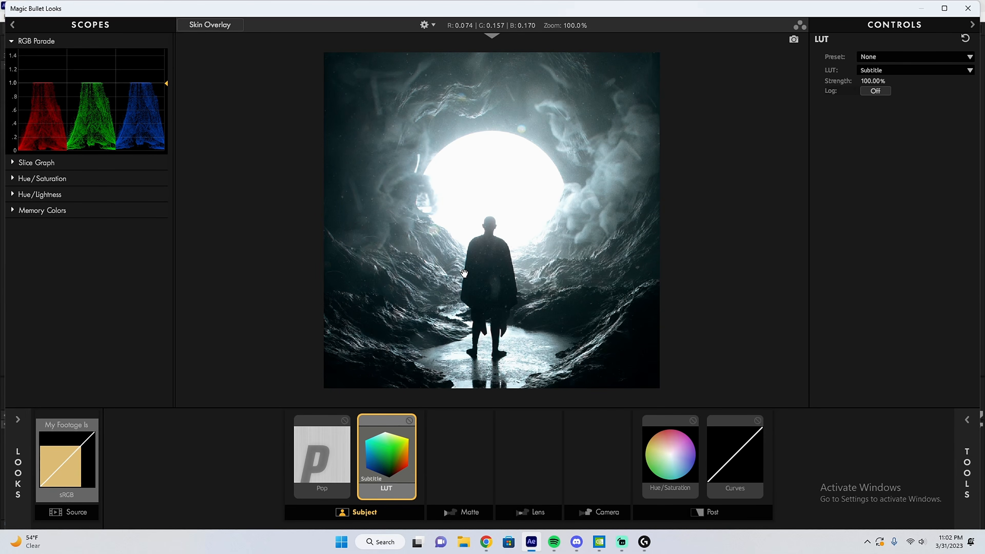
Set the Pop tool to +100% pop and 300% size and compare the detail with the tool switched off and on.
{"action": "left_click", "coordinate": [328, 452]}
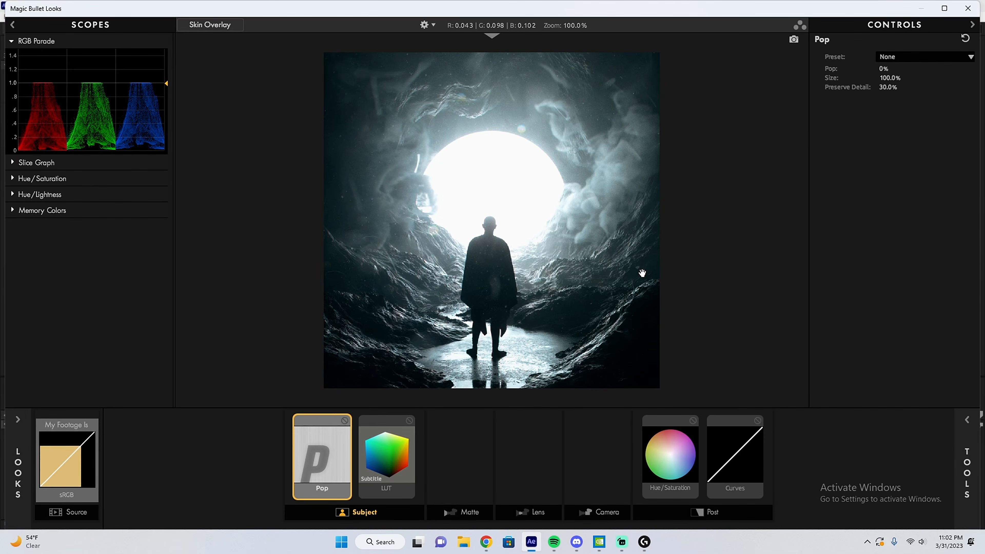
{"action": "left_click", "coordinate": [885, 69]}
{"action": "type", "text": "30"}
{"action": "key", "text": "Return"}
{"action": "left_click_drag", "start_coordinate": [891, 68], "coordinate": [946, 79]}
{"action": "scroll", "coordinate": [687, 133], "scroll_direction": "up", "scroll_amount": 10}
{"action": "scroll", "coordinate": [704, 128], "scroll_direction": "up", "scroll_amount": 4}
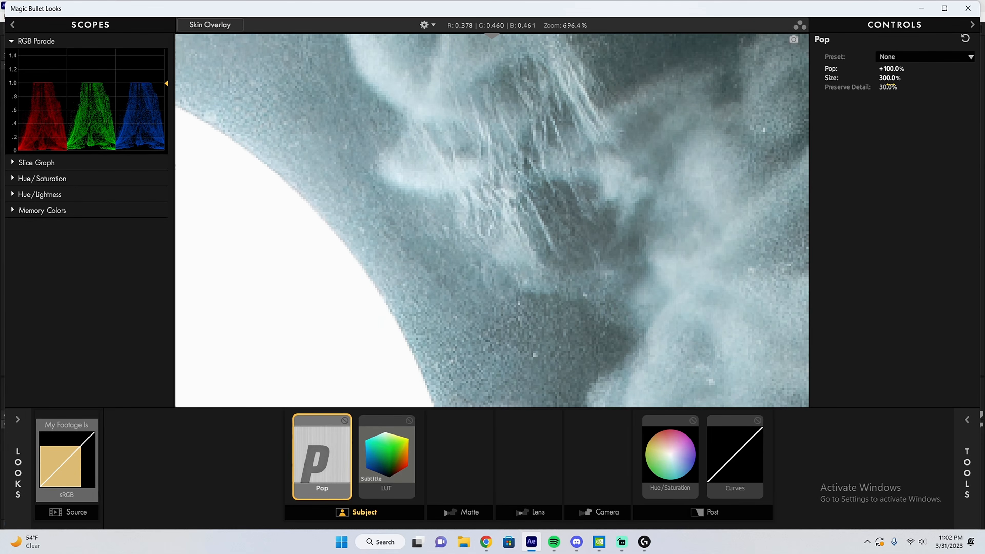
{"action": "left_click", "coordinate": [345, 420]}
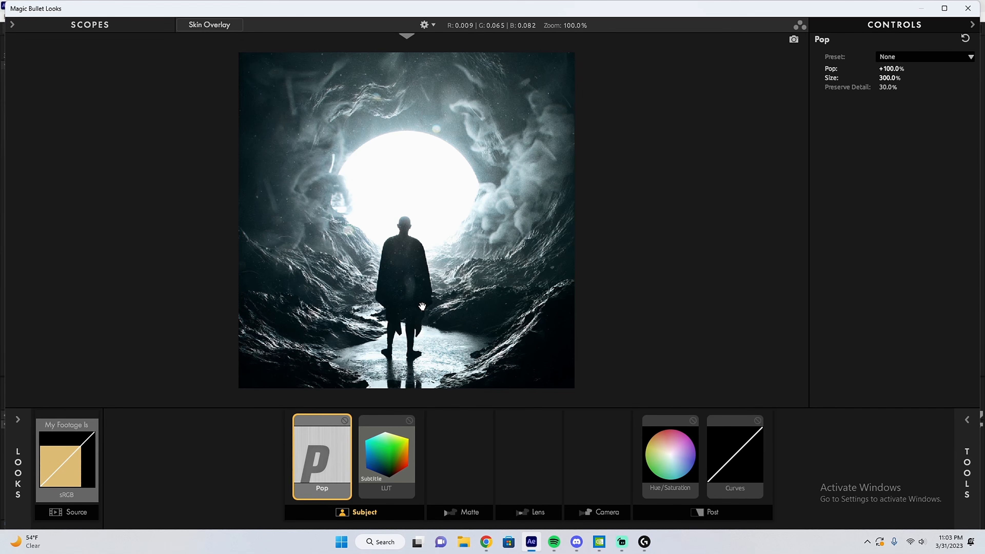
Set the saturation of the Hue/Saturation tool to 110%.
{"action": "left_click", "coordinate": [670, 455]}
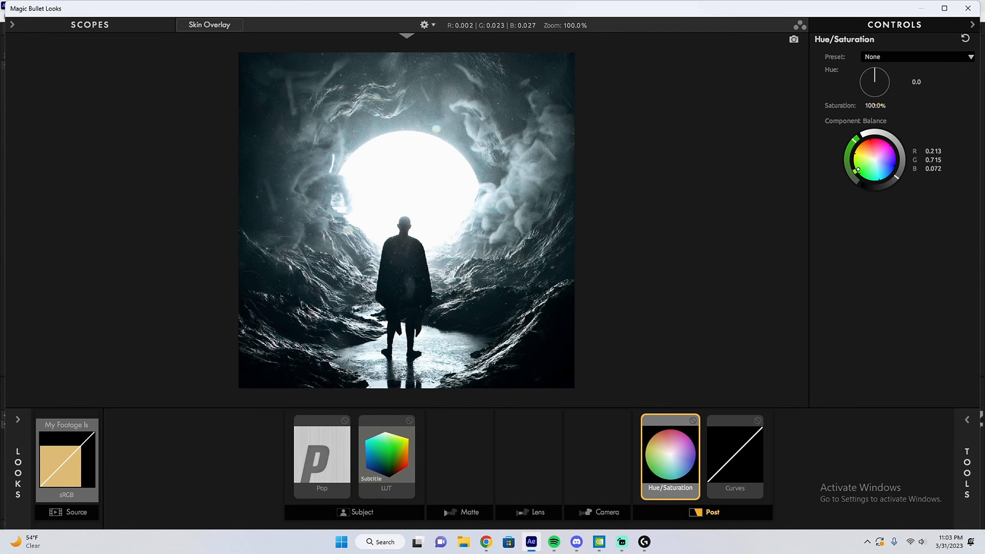
{"action": "left_click", "coordinate": [877, 105]}
{"action": "type", "text": "110"}
{"action": "key", "text": "Return"}
Shape the RGB curve of the Curves tool into a gentle S with raised highlights and lowered shadows.
{"action": "left_click", "coordinate": [753, 455]}
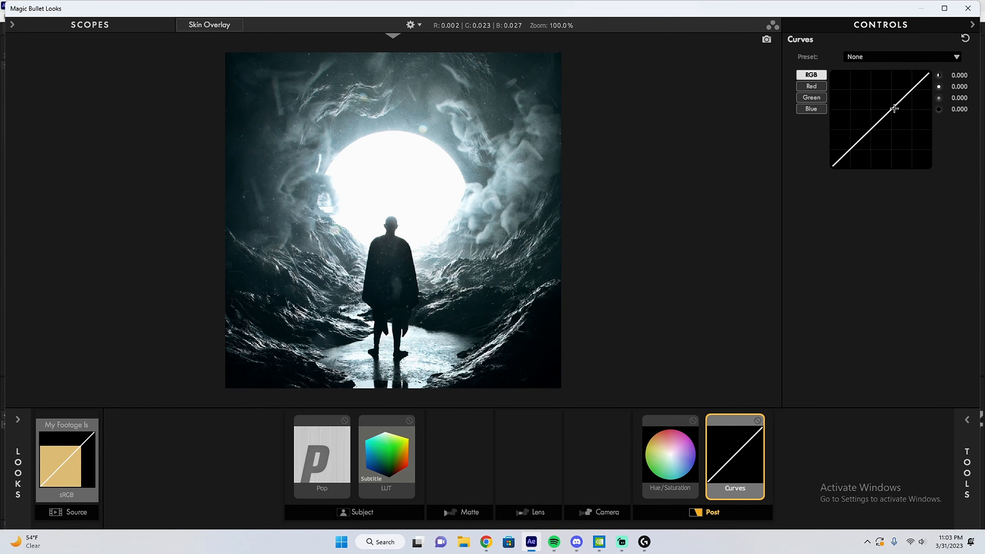
{"action": "left_click_drag", "start_coordinate": [894, 106], "coordinate": [894, 97]}
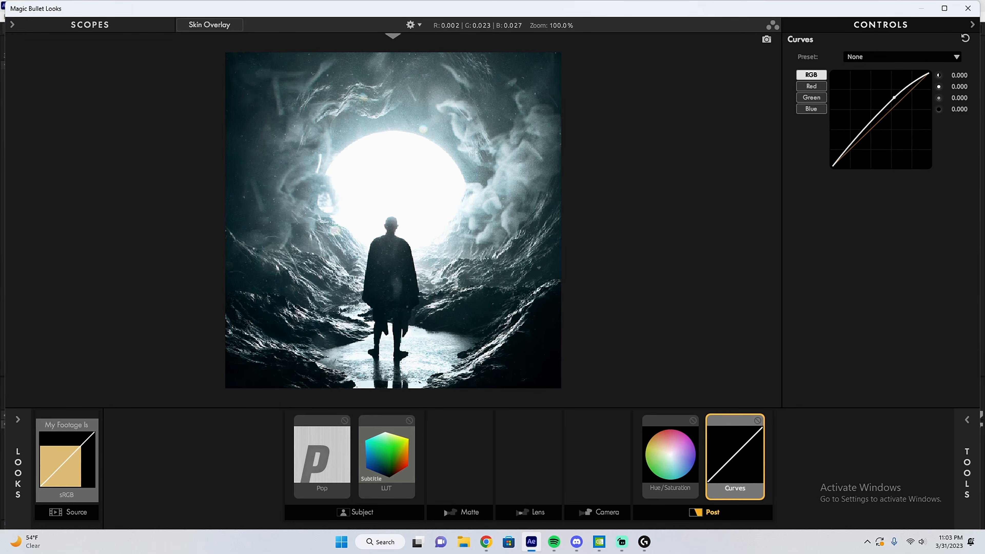
{"action": "left_click_drag", "start_coordinate": [862, 129], "coordinate": [864, 140]}
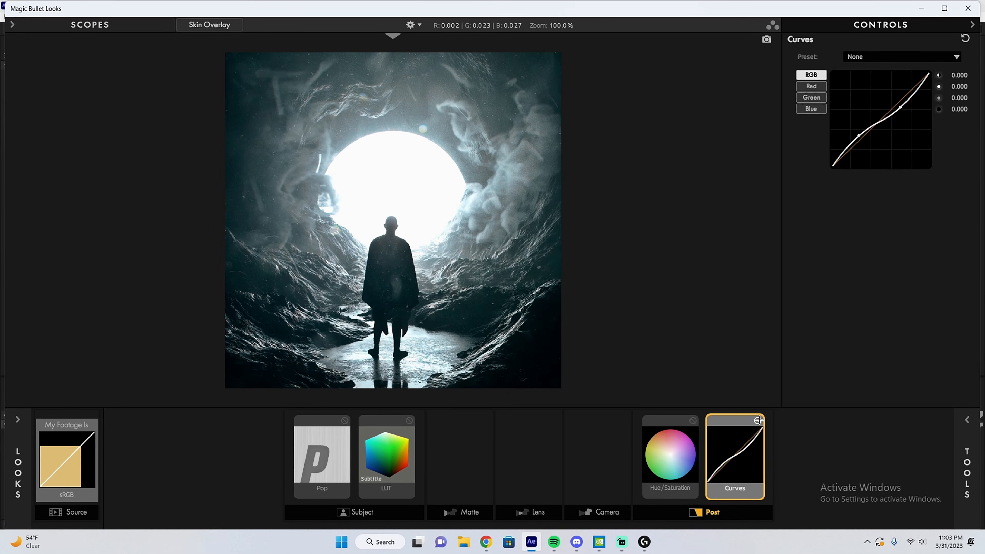
{"action": "left_click_drag", "start_coordinate": [860, 134], "coordinate": [863, 143]}
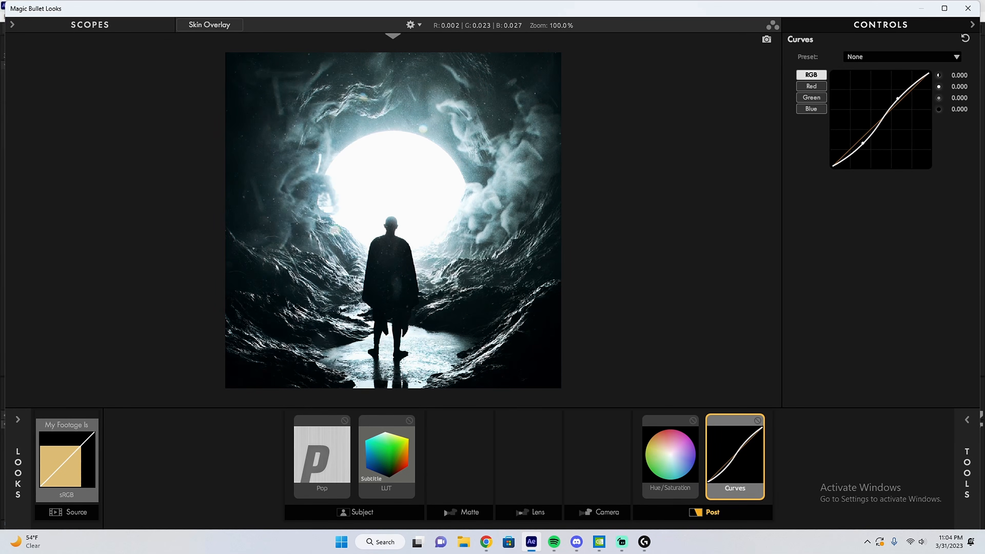